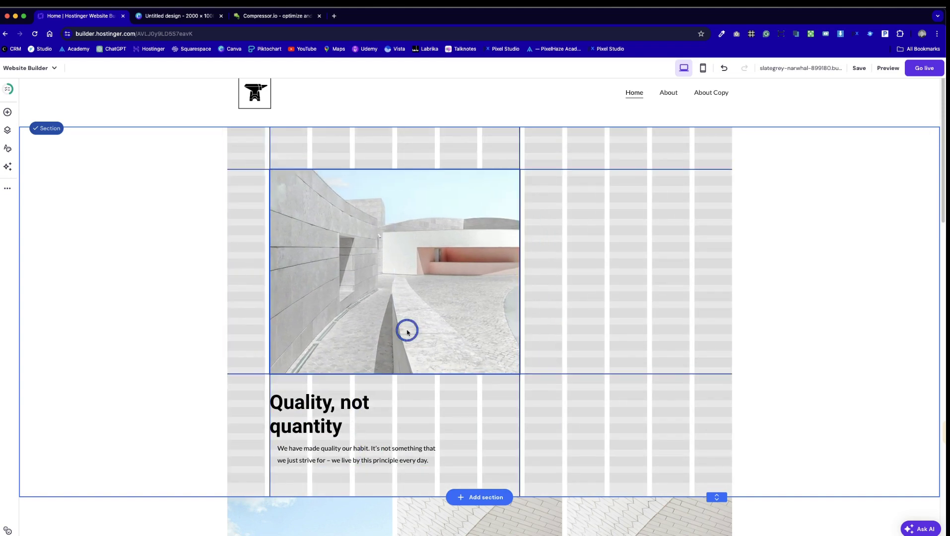
Step: Widen the hero image rightward so it leaves one grid column free on each side
left_click_drag(352, 250, 325, 244)
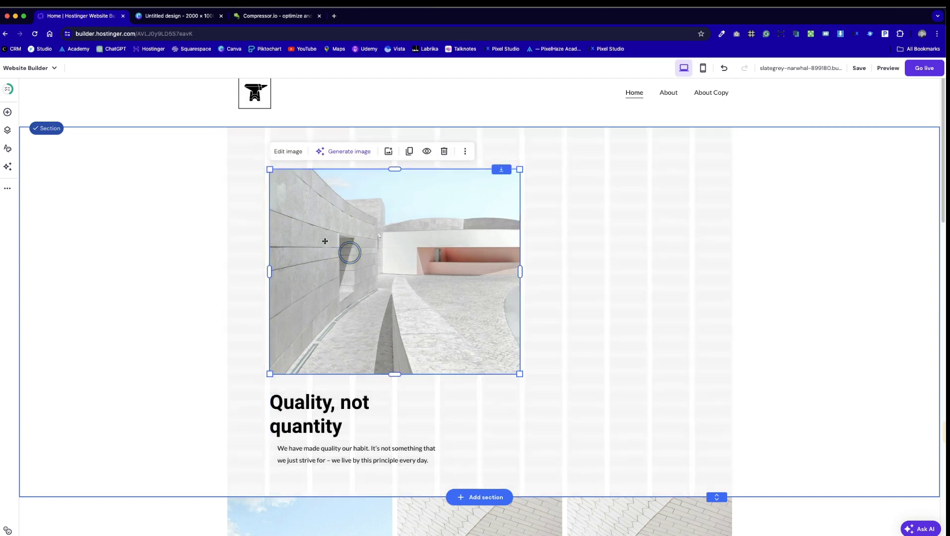
left_click_drag(519, 272, 689, 289)
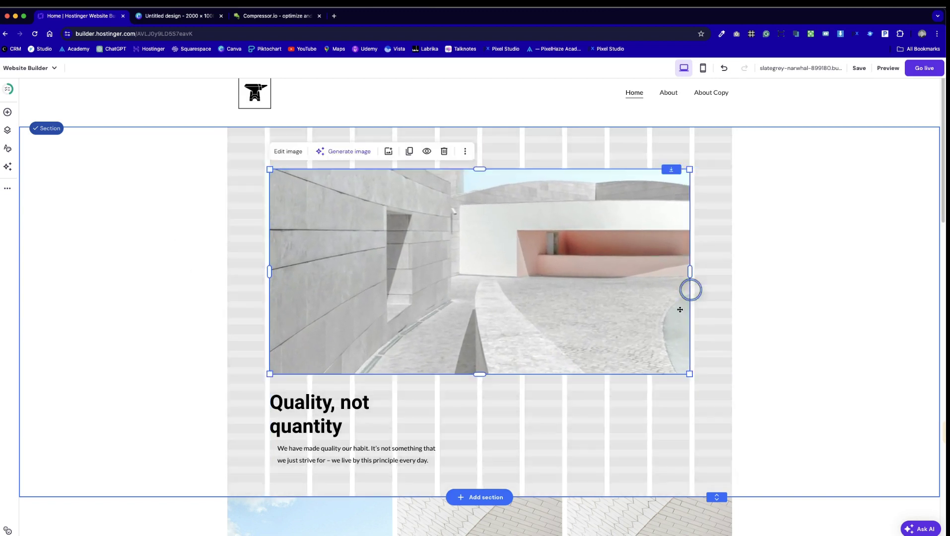
left_click(519, 434)
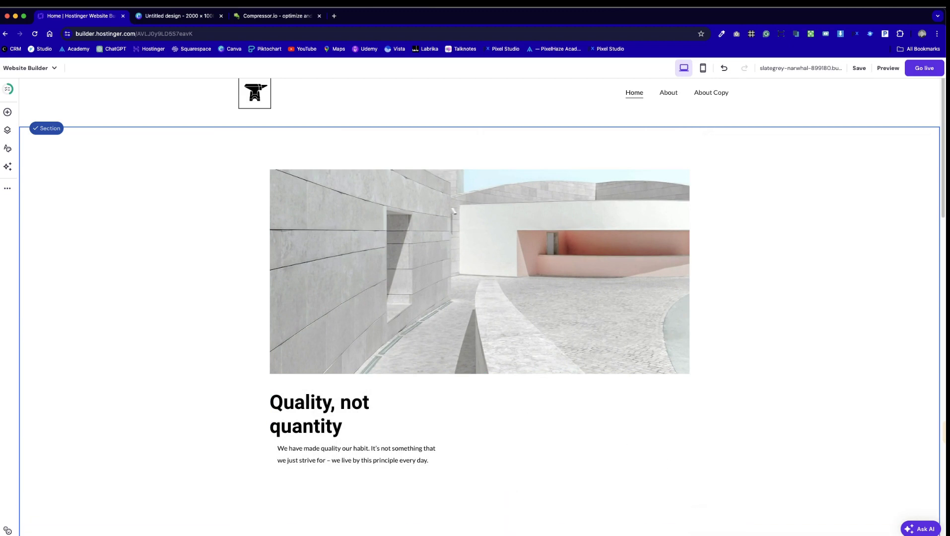
Step: Move the "Quality, not quantity" heading down and lower the hero image slightly to leave more space above it
scroll(615, 464, "down", 1)
left_click_drag(329, 367, 329, 392)
left_click_drag(414, 265, 414, 281)
scroll(404, 237, "up", 2)
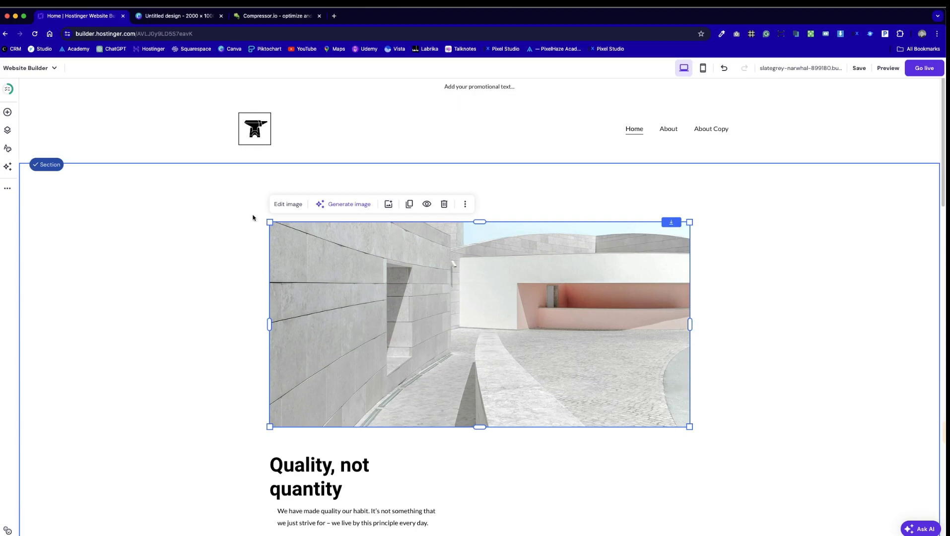
left_click(850, 323)
scroll(574, 304, "down", 4)
scroll(408, 347, "up", 3)
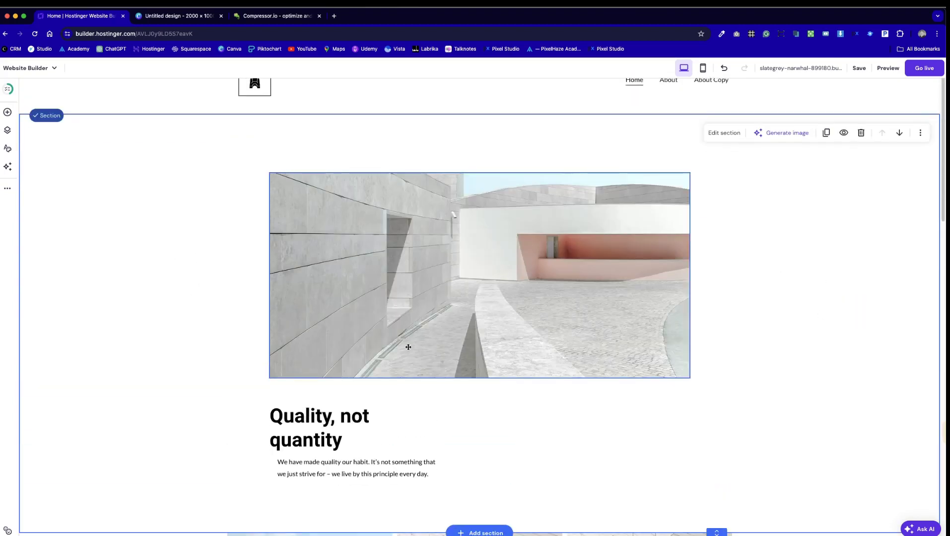
Step: Raise the hero heading slightly, widen it to fit on one line, and indent it from the image's left edge
left_click_drag(298, 437, 299, 429)
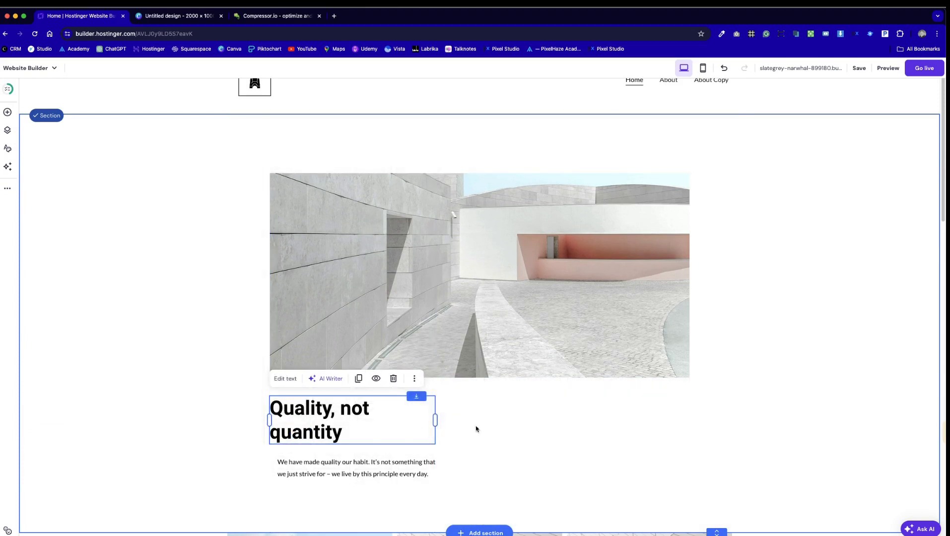
left_click_drag(435, 421, 470, 409)
mouse_move(383, 408)
left_mouse_down()
mouse_move(377, 425)
mouse_move(382, 409)
mouse_move(361, 429)
mouse_move(377, 409)
left_mouse_up()
Step: Place the hero paragraph just below the heading, aligned with its left edge, and widen its text box
left_click_drag(324, 467, 340, 443)
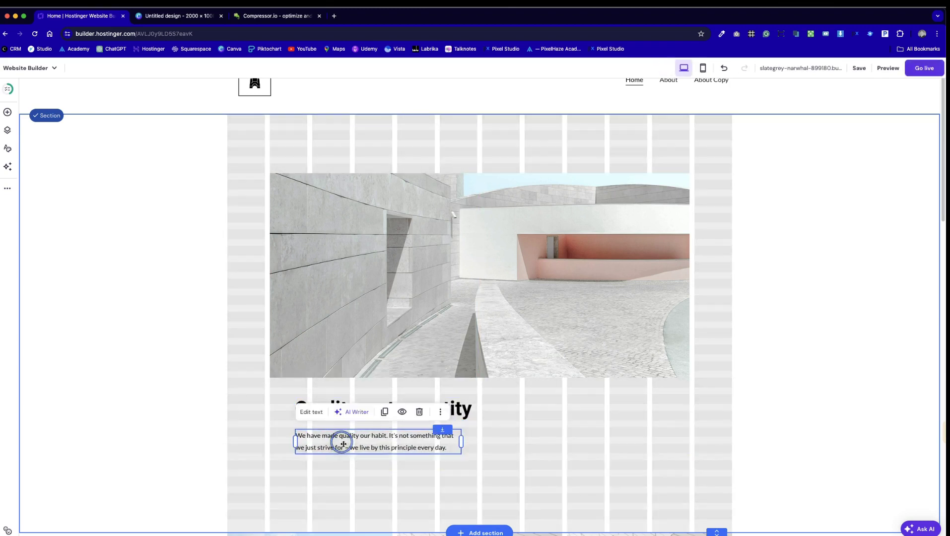
left_click(379, 435)
left_click_drag(457, 442, 535, 443)
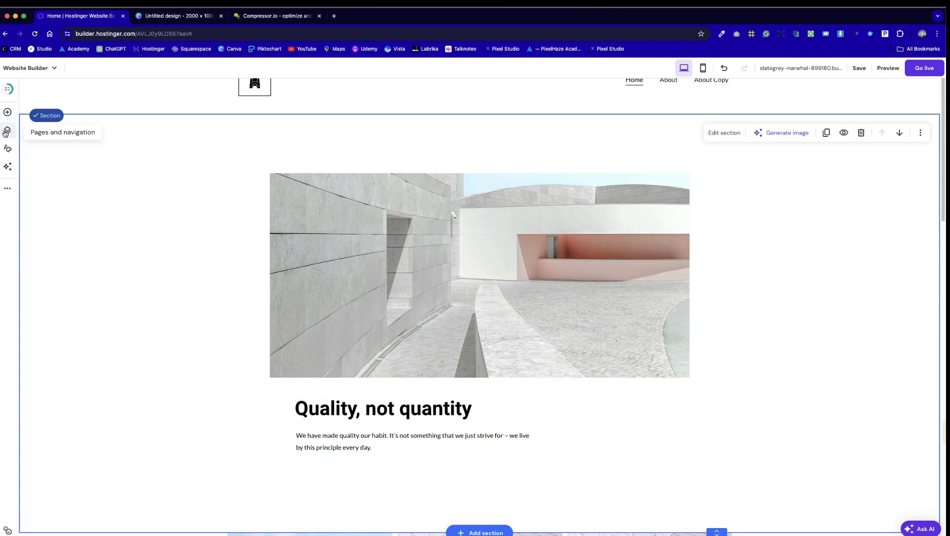
Step: Add a shape to the hero section and stretch it to cover the image, heading and paragraph with a small border
left_click(7, 112)
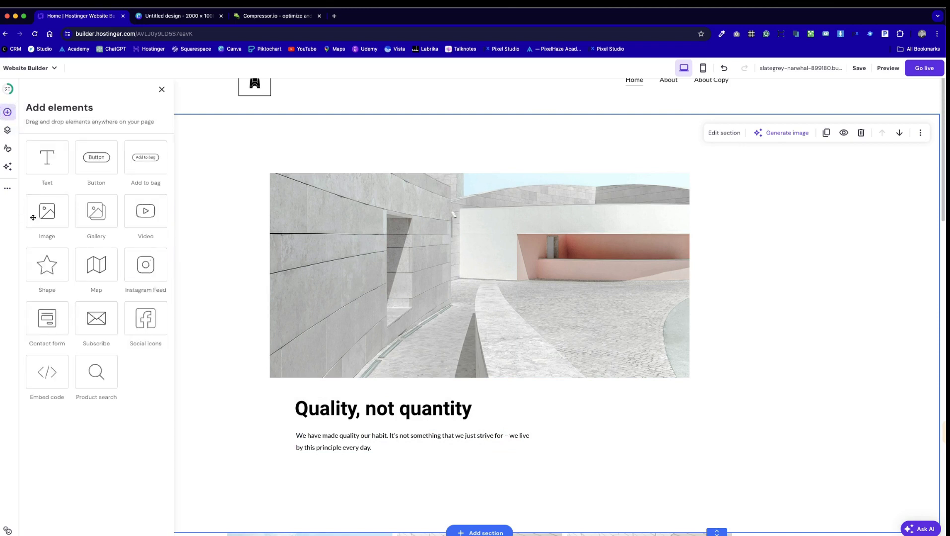
left_click_drag(66, 271, 297, 210)
left_click_drag(292, 245, 309, 476)
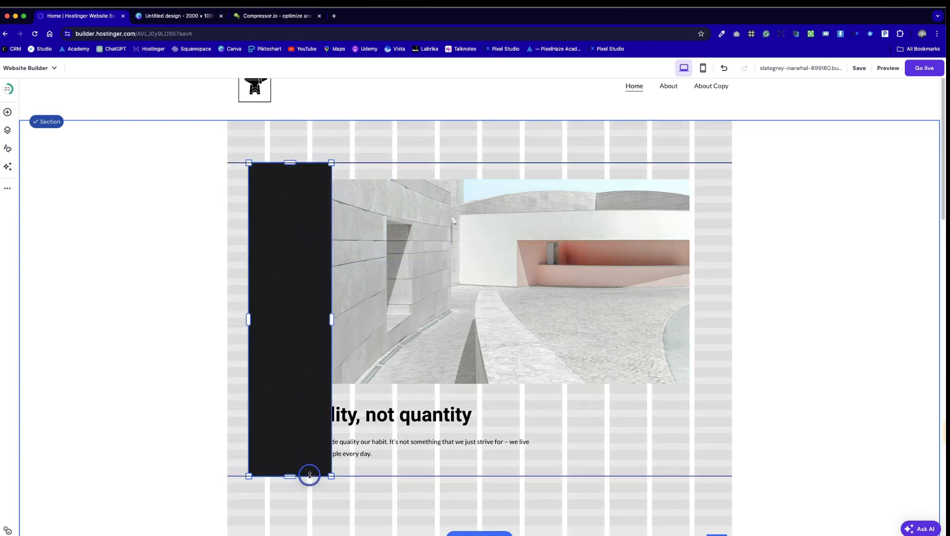
left_click_drag(332, 343, 709, 345)
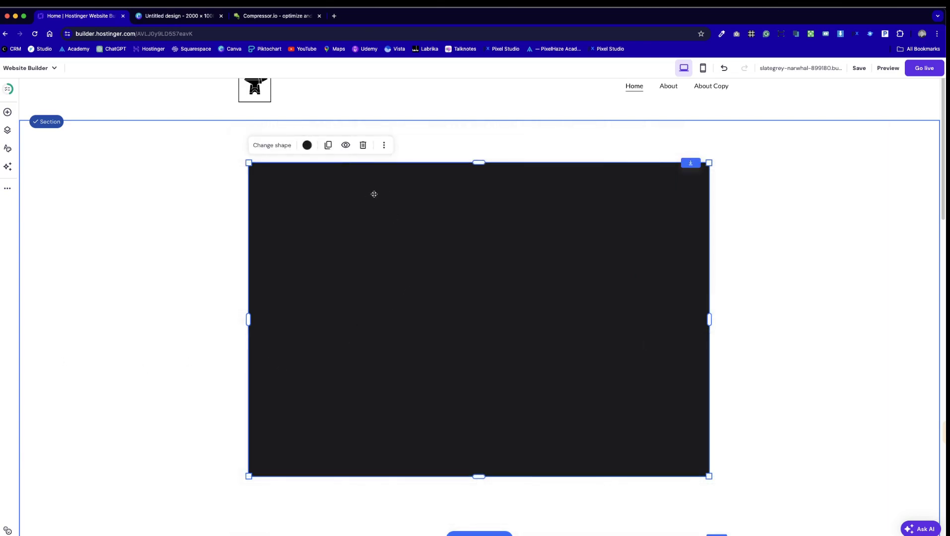
Step: Send the black shape to the back and extend its lower edge slightly below the paragraph
left_click(384, 145)
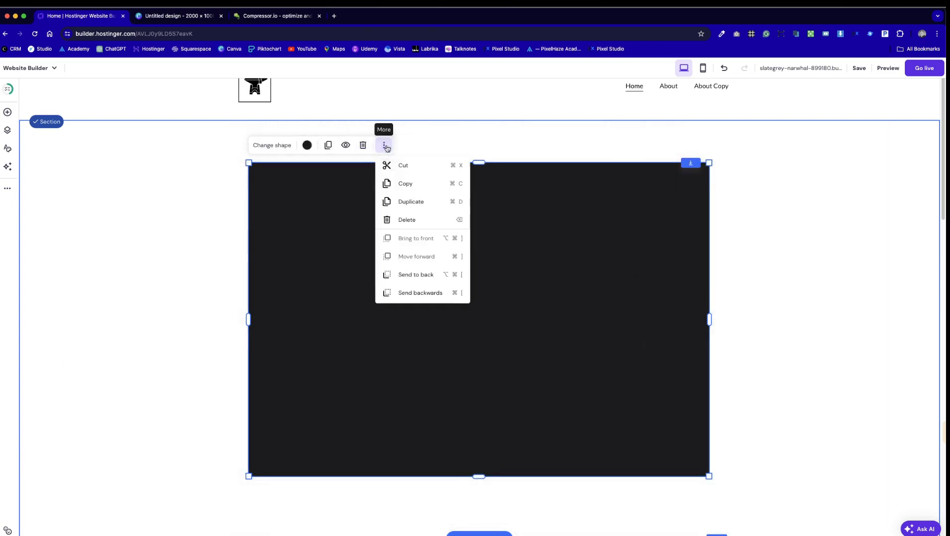
left_click(423, 277)
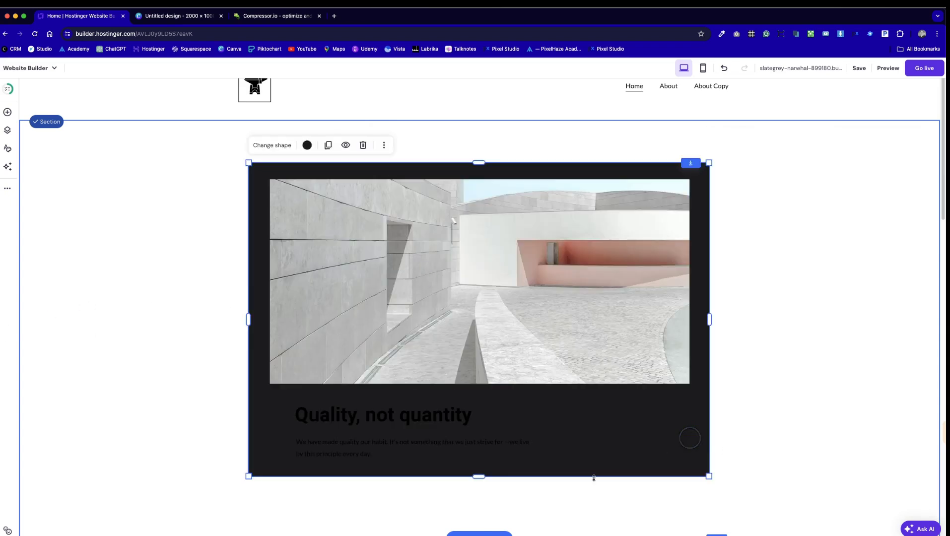
left_click_drag(483, 477, 484, 493)
left_click(641, 446)
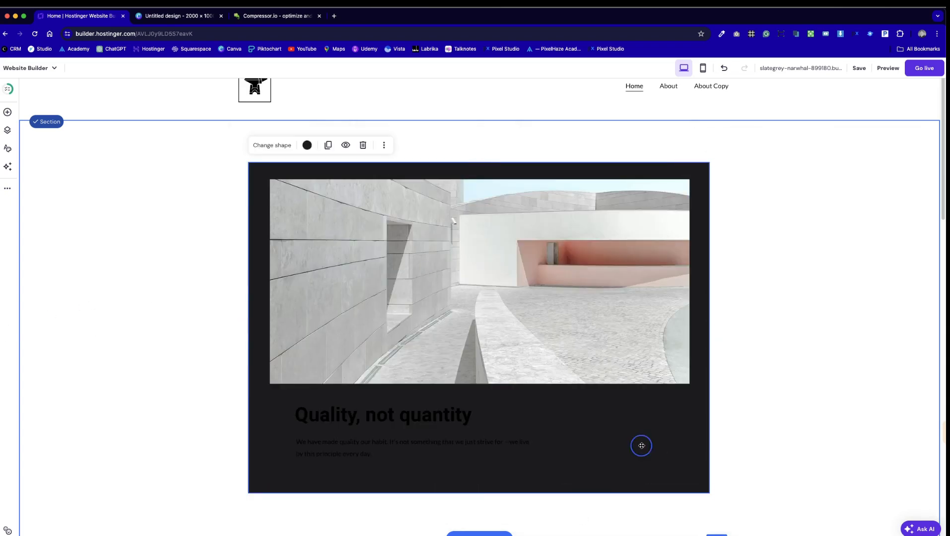
Step: Change the shape's color to white (#ffffff)
left_click(307, 145)
left_click(324, 180)
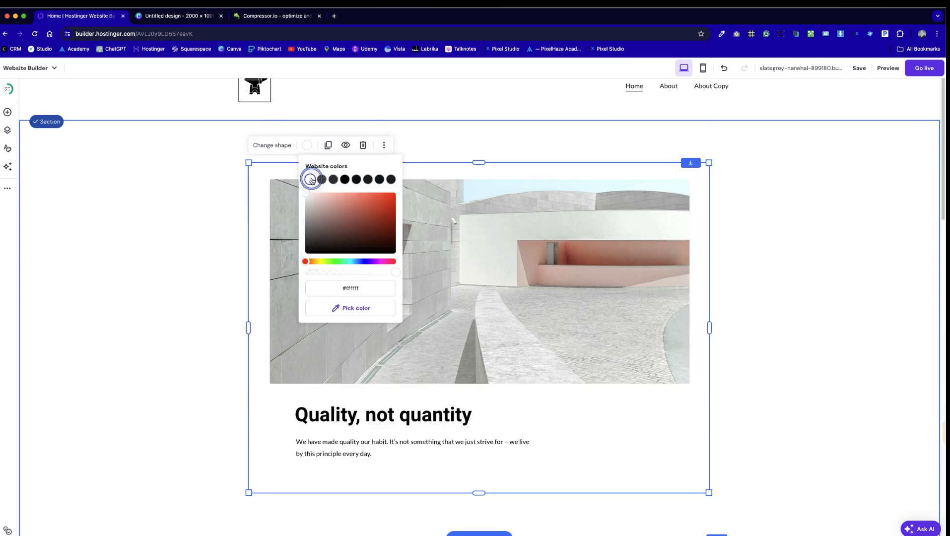
left_click(127, 242)
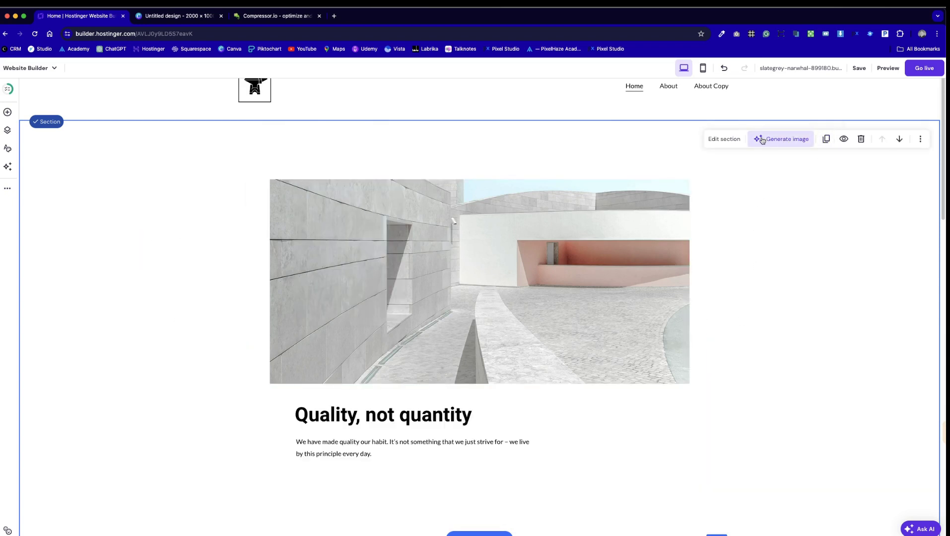
Step: Set the hero section's background to the dark grey website color
left_click(732, 140)
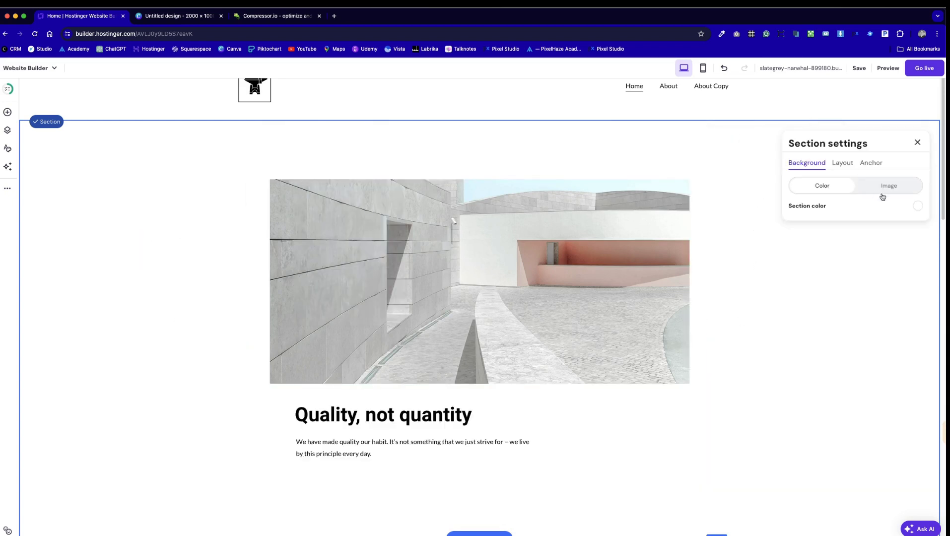
left_click(920, 208)
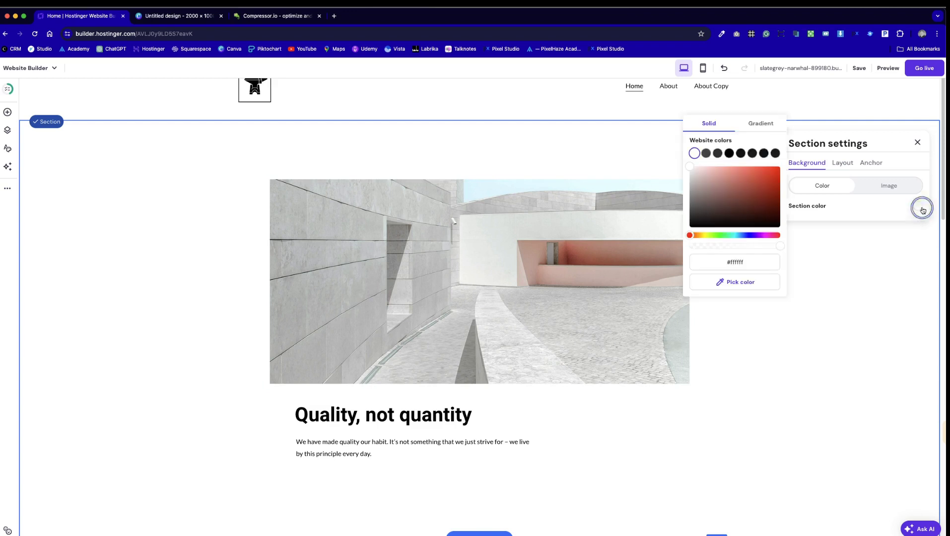
left_click(717, 154)
left_click(776, 377)
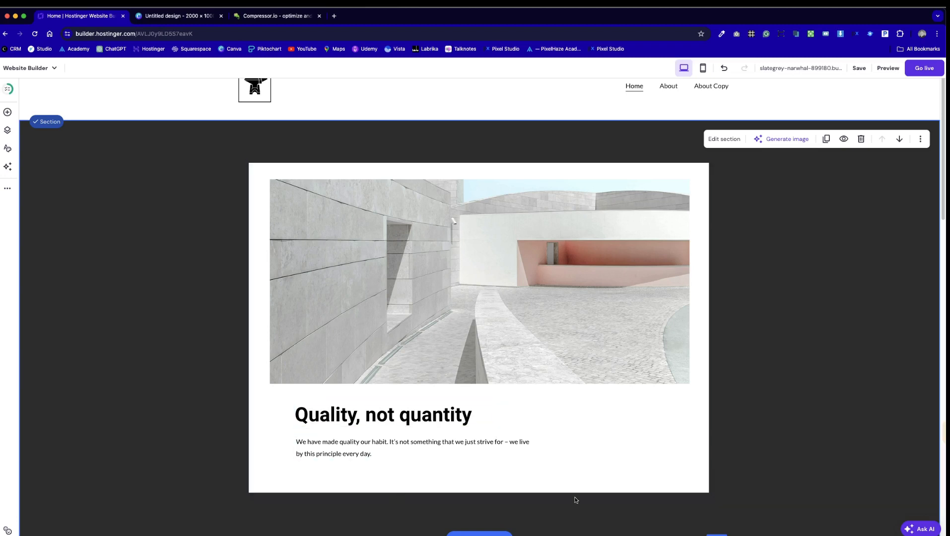
Step: Adjust the hero section's height so the dark margin below the white card matches the one above it
left_click_drag(710, 534, 716, 492)
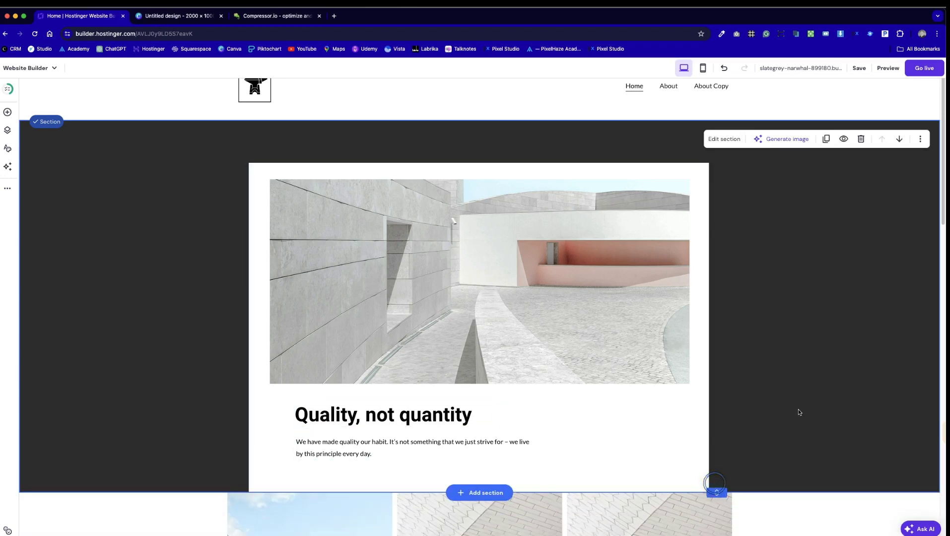
scroll(311, 363, "down", 3)
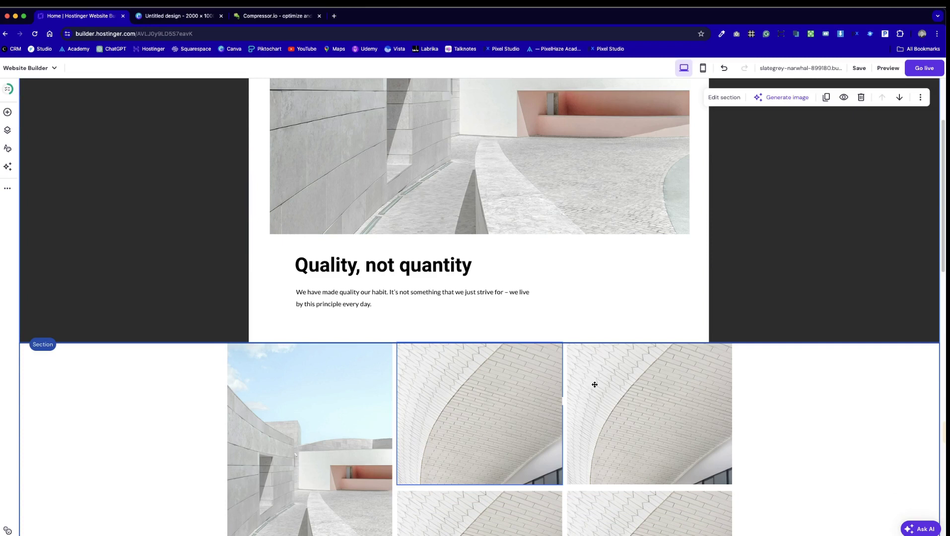
left_click_drag(717, 342, 721, 386)
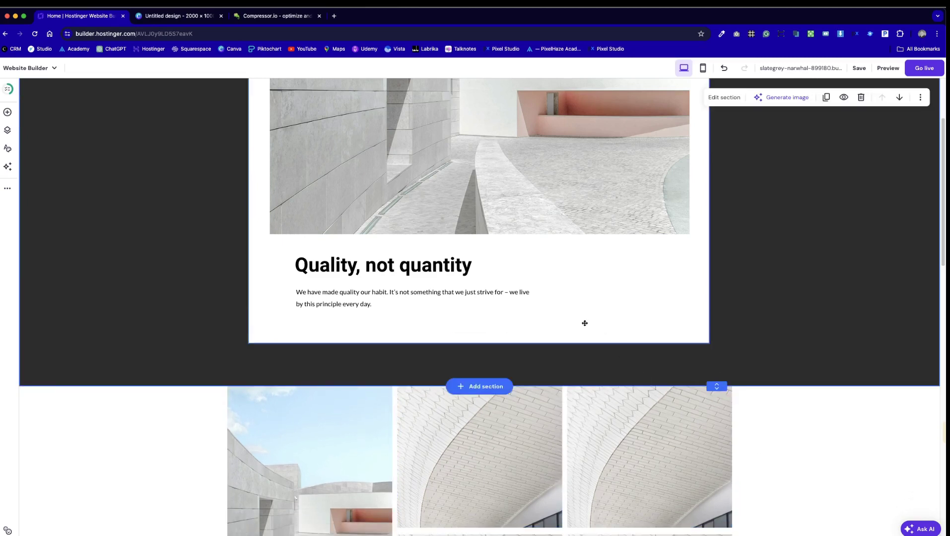
scroll(555, 411, "up", 3)
Step: Add the beige About section with a heading beside two text paragraphs directly below the hero section
left_click(489, 505)
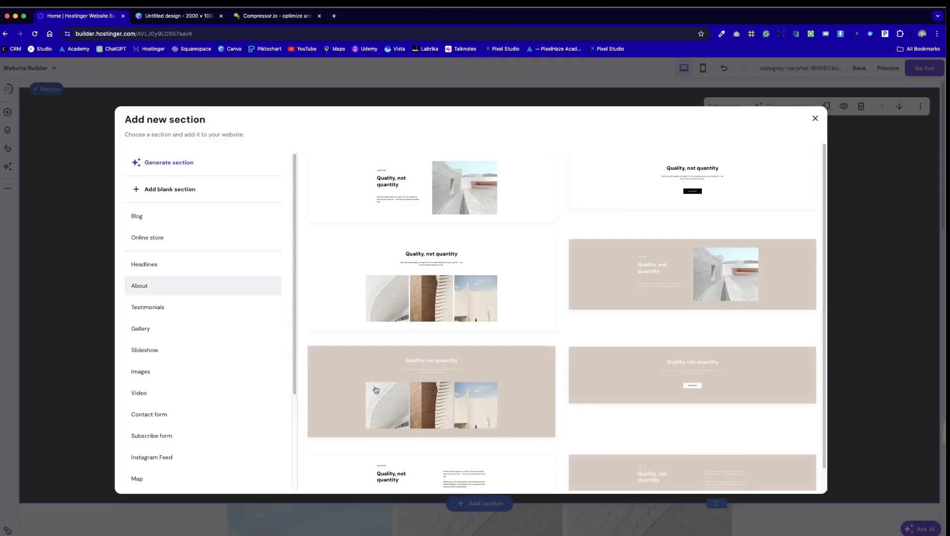
scroll(516, 269, "down", 1)
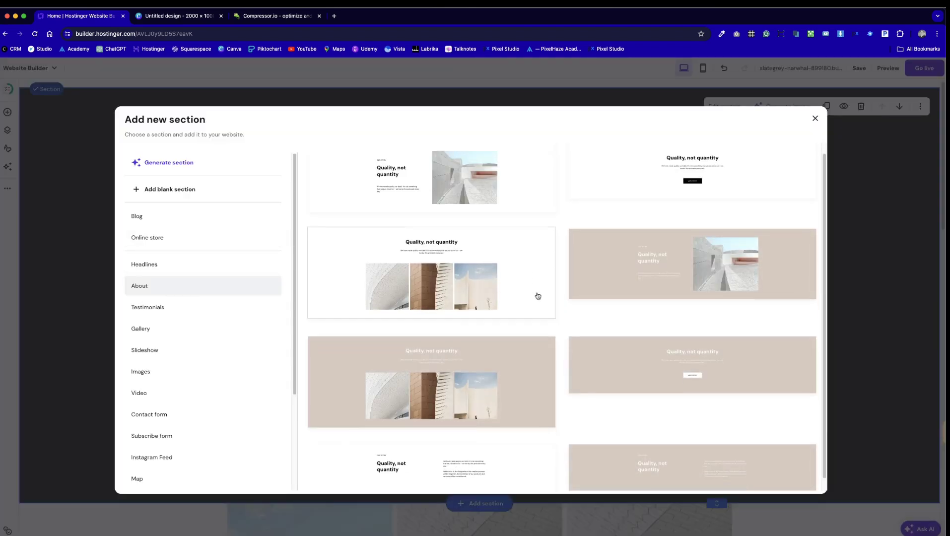
left_click(586, 448)
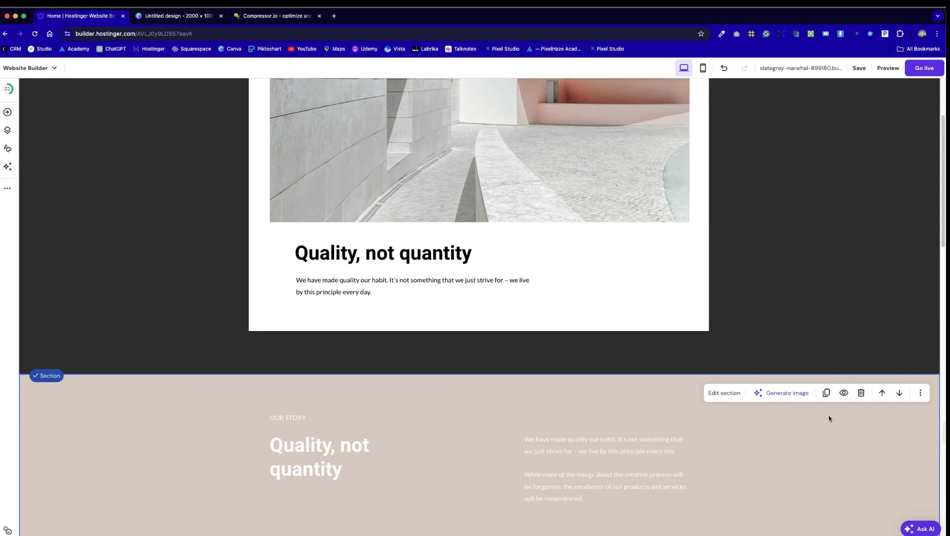
Step: Change the new About section's background color to light grey #b3b3b3
left_click(742, 393)
left_click(918, 460)
left_click_drag(715, 405, 670, 417)
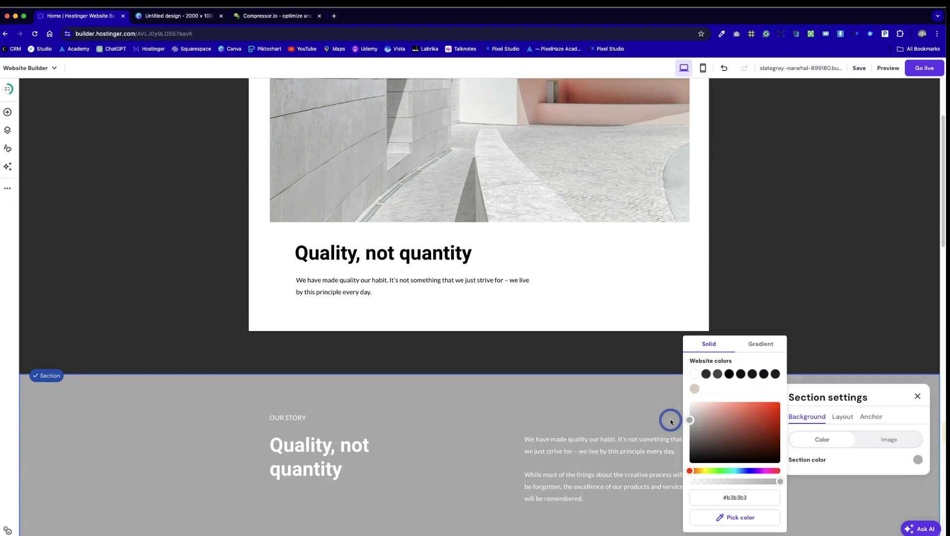
left_click(602, 409)
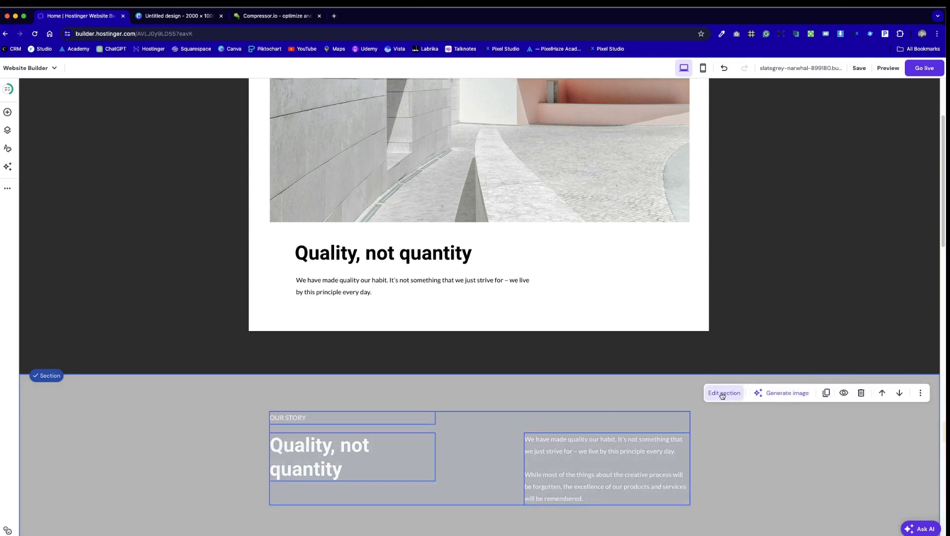
Step: Recolor the About section's paragraph text to dark grey #323232
left_click(591, 475)
left_click(540, 415)
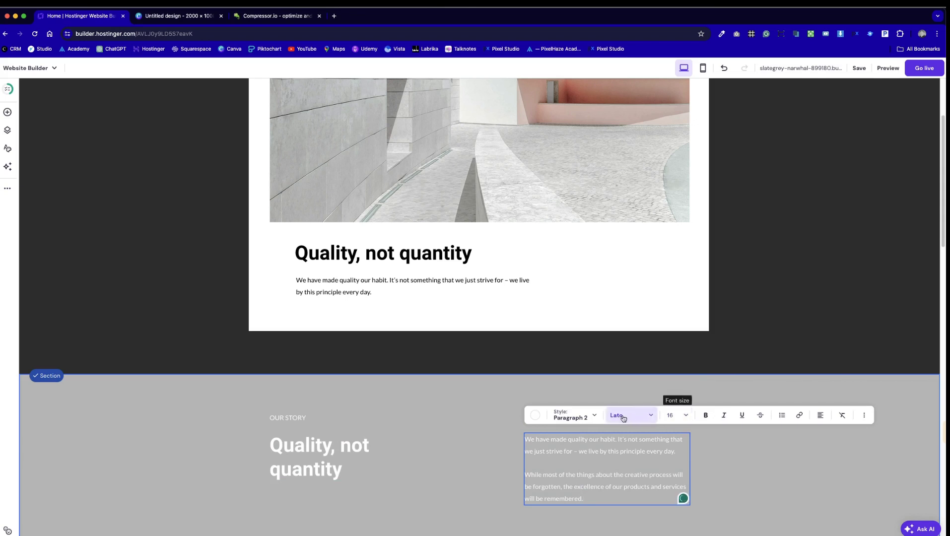
left_click(536, 415)
left_click(548, 246)
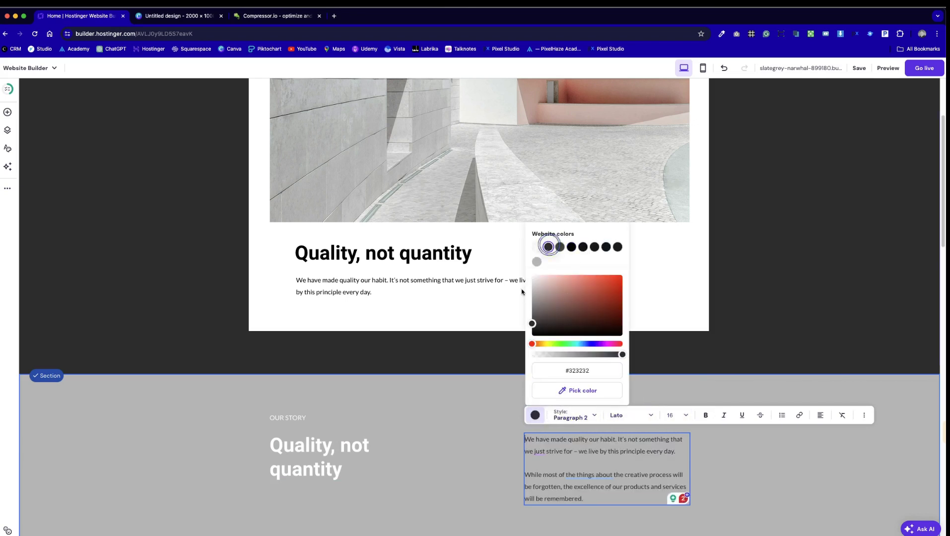
Step: Recolor the About section's "Quality, not quantity" heading to the same dark grey as its paragraph
left_click(330, 442)
left_click(289, 413)
left_click(280, 415)
left_click(291, 245)
left_click(191, 413)
Step: Recolor the "OUR STORY" label to the dark grey website color
left_click(299, 413)
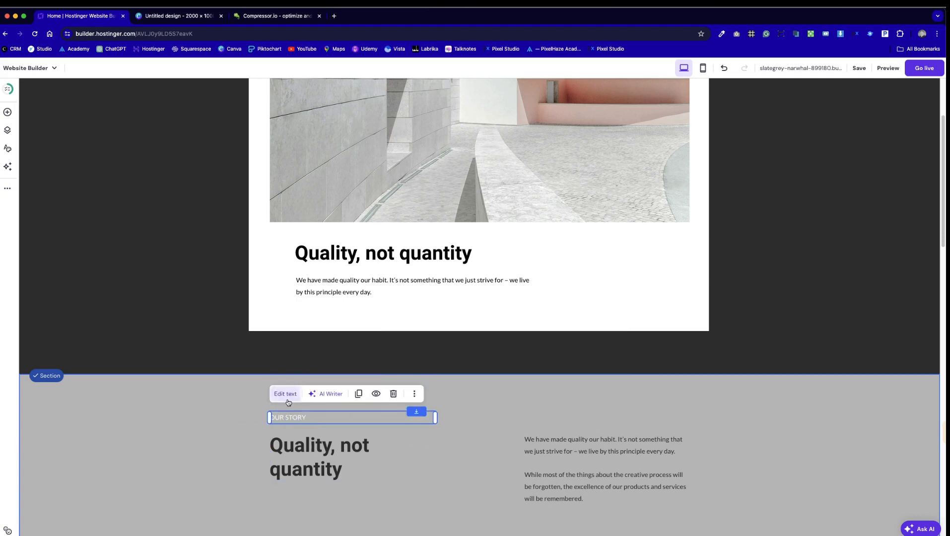
left_click(288, 393)
left_click(281, 392)
left_click(292, 223)
left_click(206, 249)
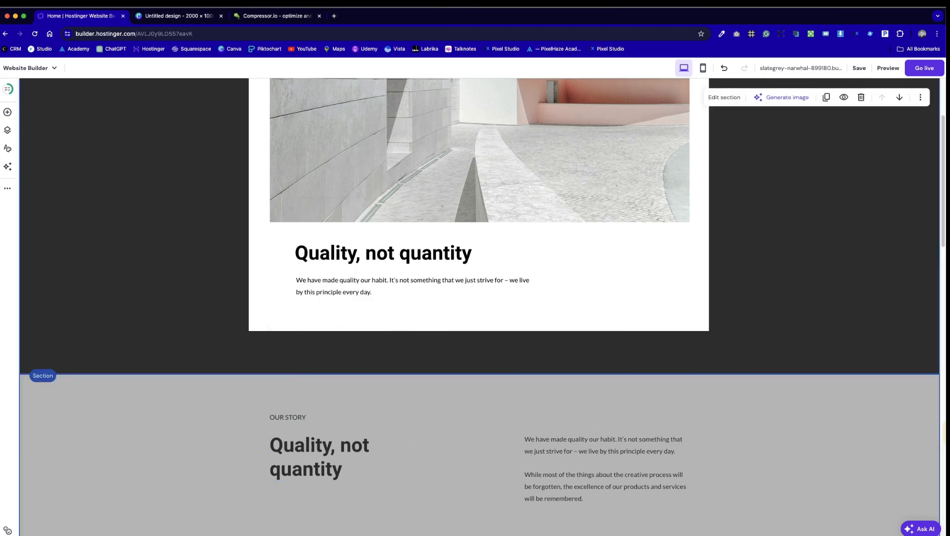
Step: Switch to the Canva design and search the element library's photos for "abstract"
scroll(827, 433, "up", 5)
scroll(827, 433, "down", 2)
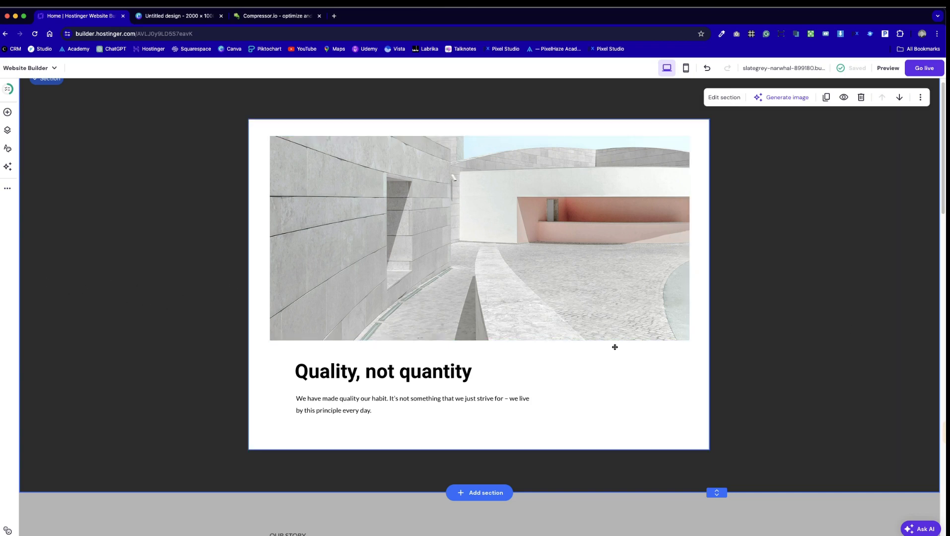
left_click(193, 17)
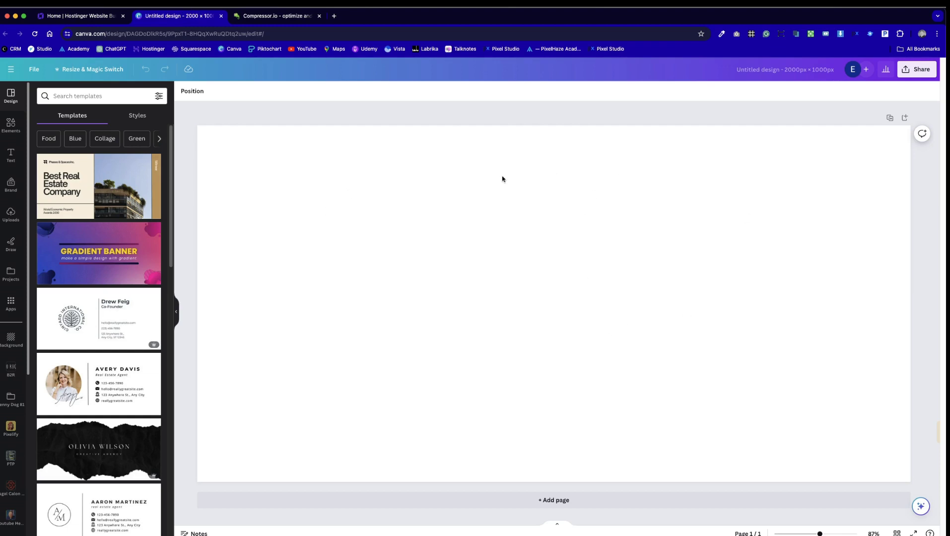
left_click(10, 130)
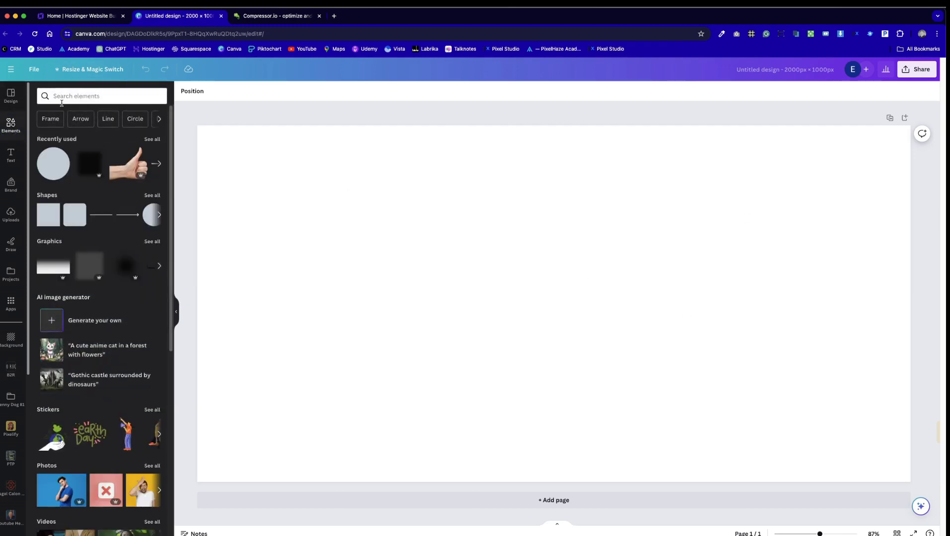
left_click(70, 95)
type("abstract")
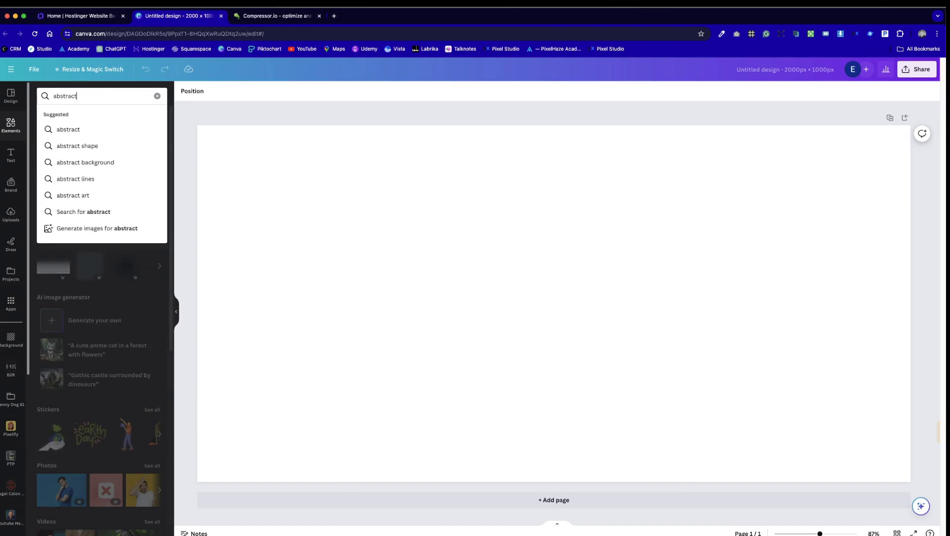
key("Return")
left_click(96, 115)
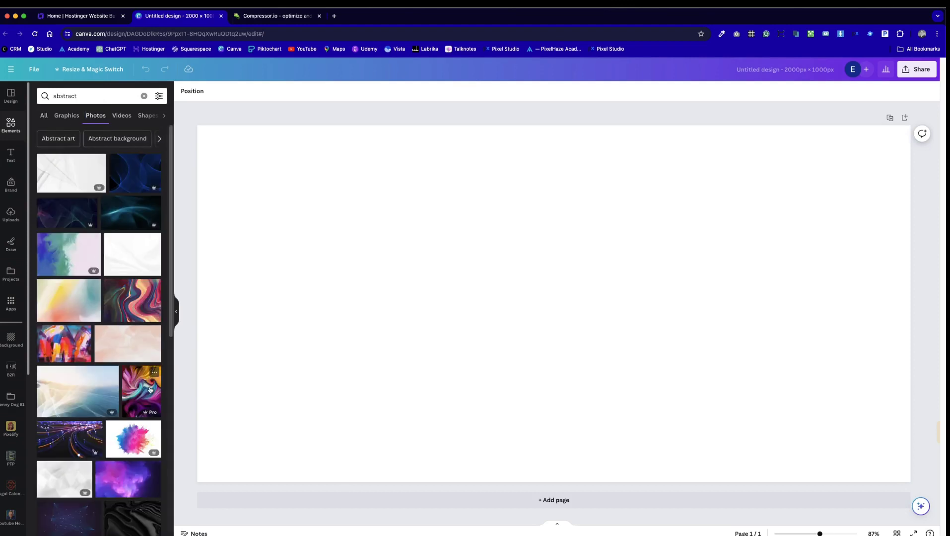
Step: Search the photos for "landscape" and place the pink-and-blue lake sunset photo in the page's upper-left corner
double_click(84, 96)
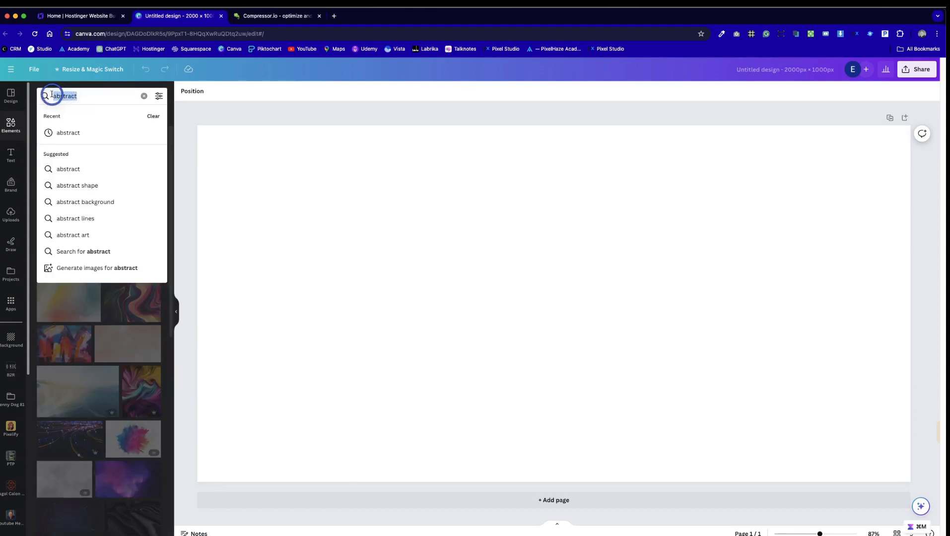
type("landscape")
key("Return")
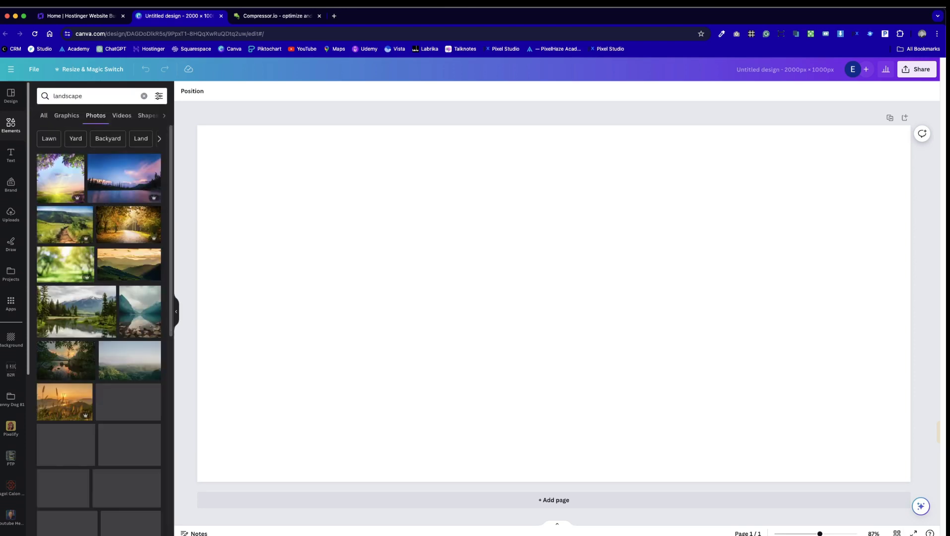
left_click(124, 177)
left_click_drag(589, 318, 448, 281)
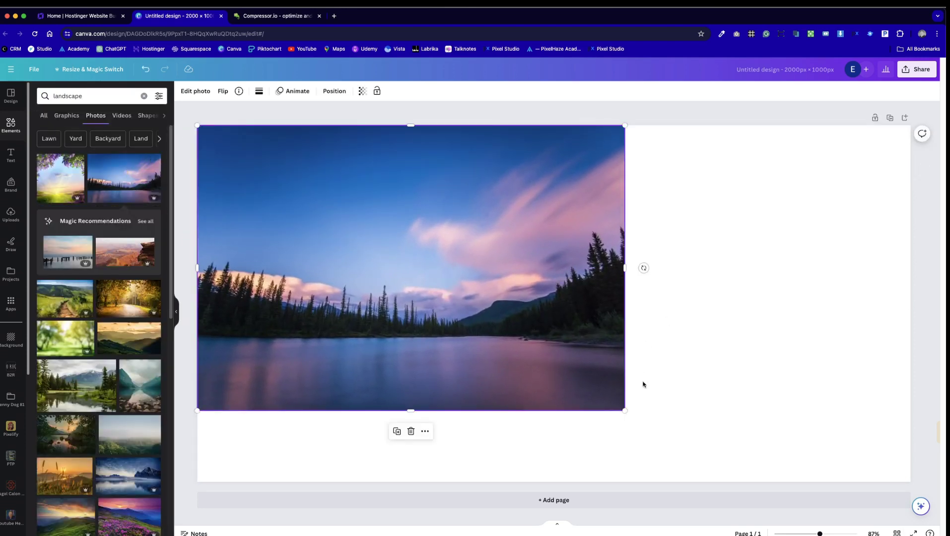
Step: Enlarge the landscape photo to the full page width and shift it up so only its sky covers roughly the upper half
left_click_drag(622, 412, 921, 506)
left_click_drag(630, 378, 629, 284)
left_click_drag(561, 509, 575, 243)
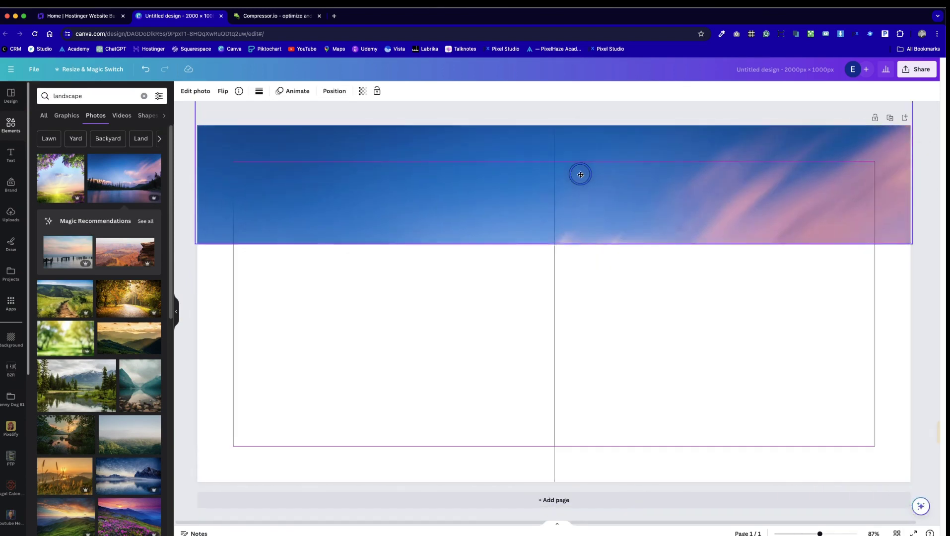
left_click_drag(579, 173, 579, 222)
left_click(740, 390)
left_click(585, 248)
left_click_drag(910, 291, 894, 348)
left_click_drag(571, 197, 493, 198)
left_click(481, 361)
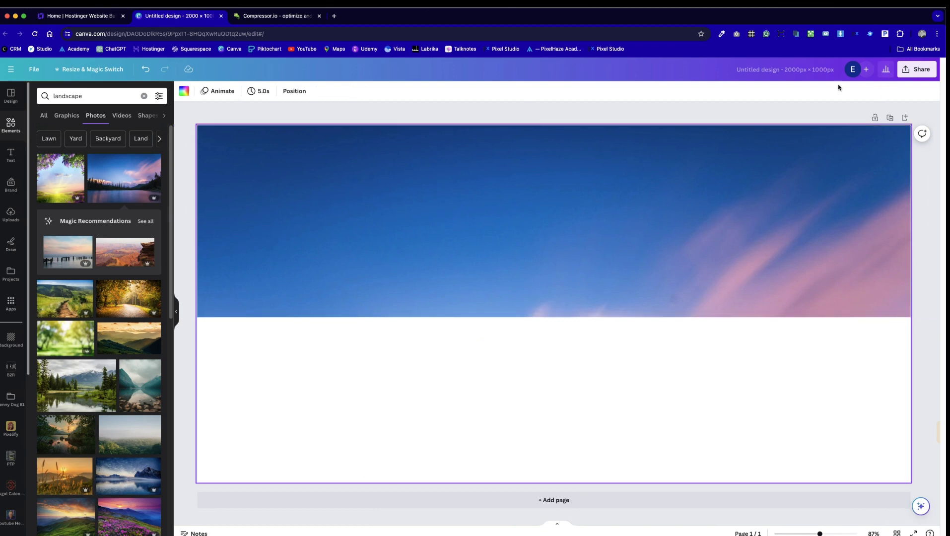
Step: Try to download the design as a PNG with a transparent background
left_click(931, 70)
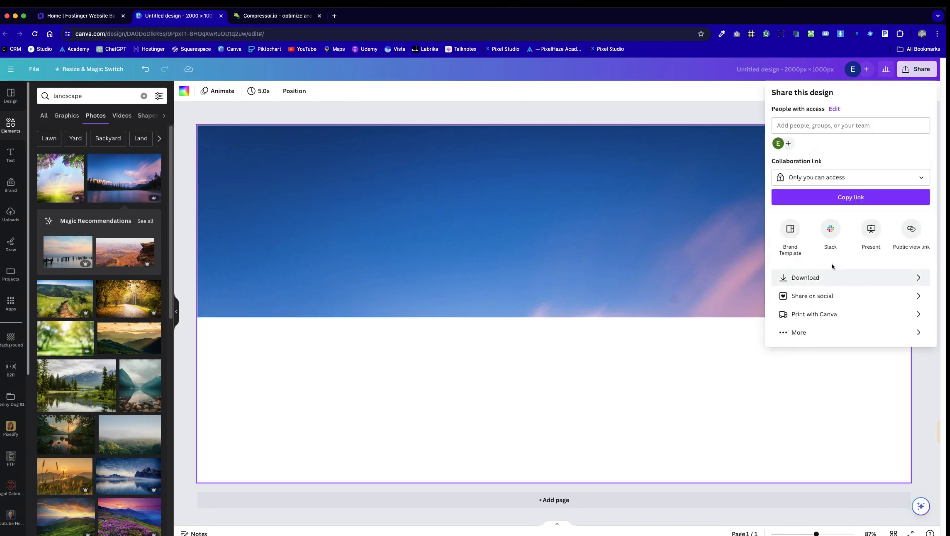
left_click(832, 281)
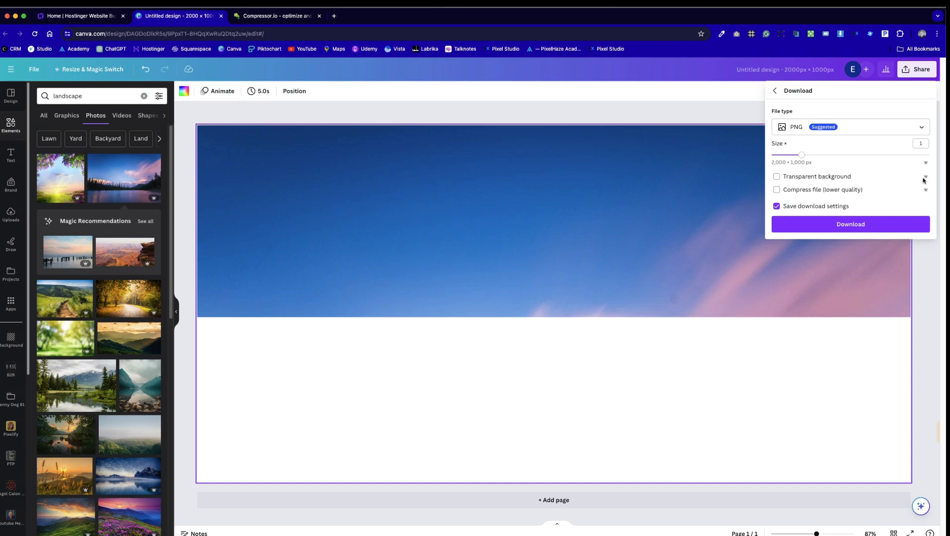
left_click(776, 177)
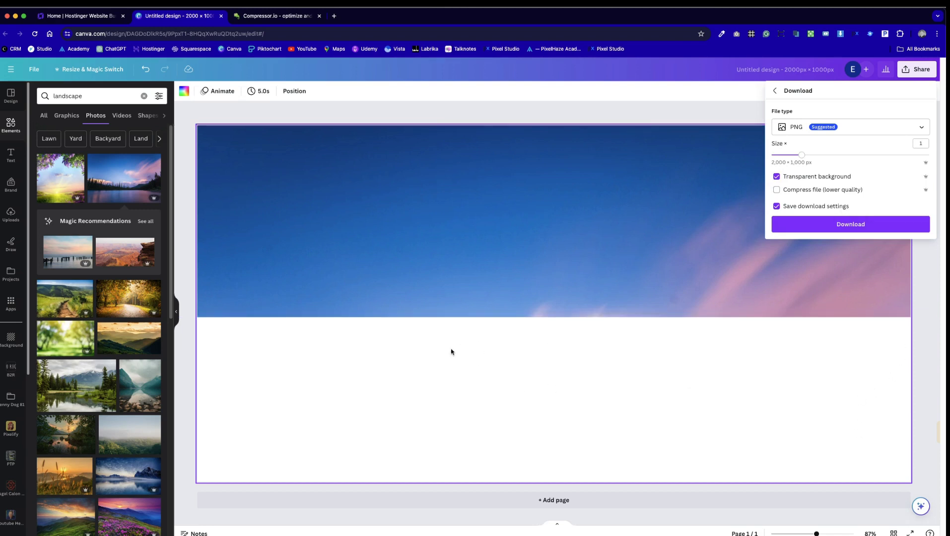
left_click(872, 226)
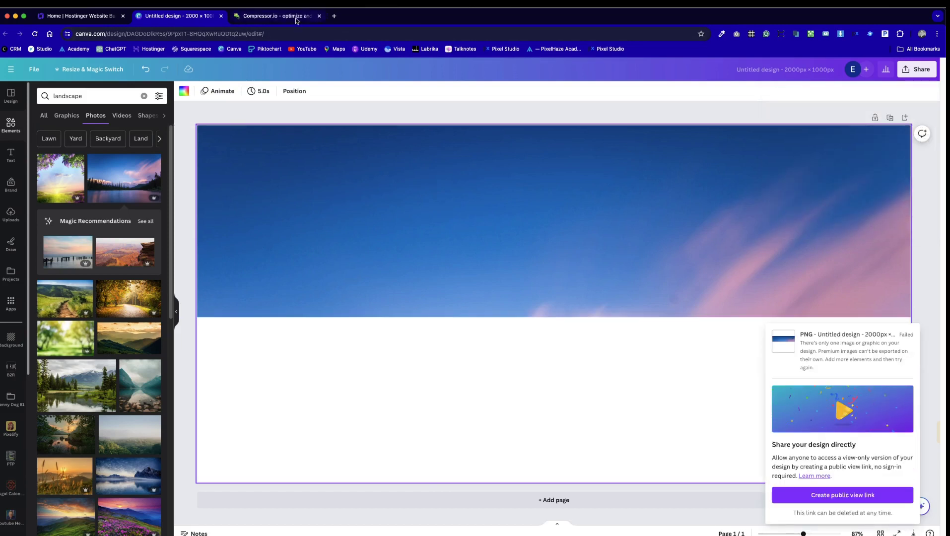
left_click(620, 298)
left_click(656, 384)
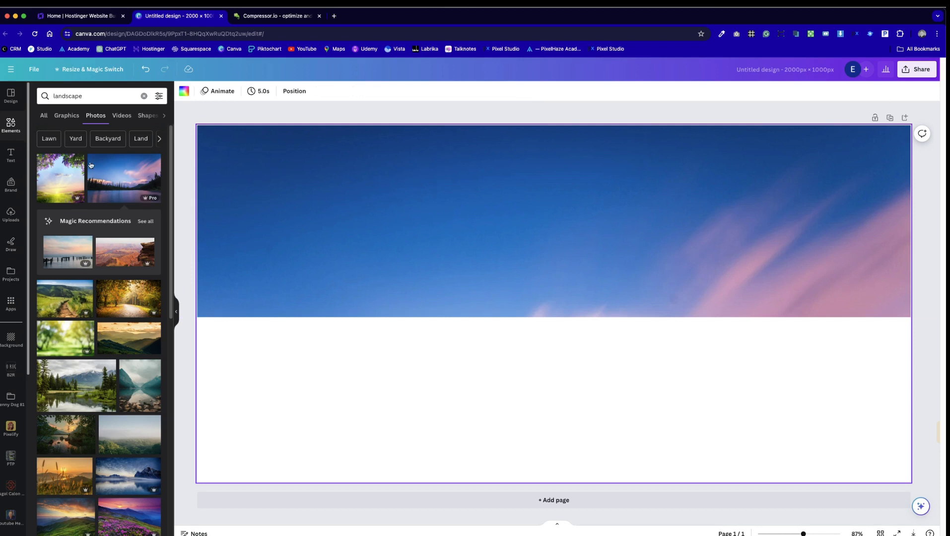
Step: Add a square shape to the design and position it over the sky photo
left_click(11, 126)
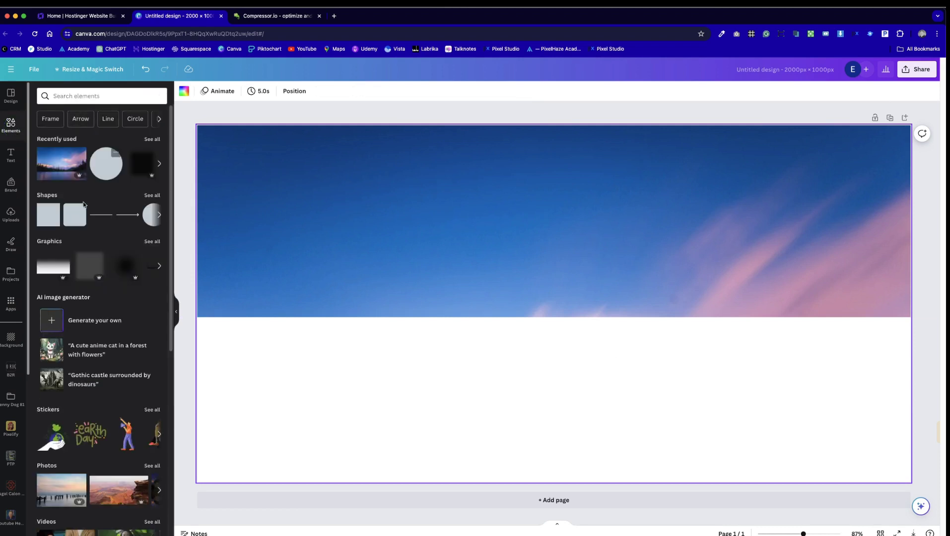
left_click(49, 215)
left_click_drag(597, 323, 573, 241)
right_click(538, 211)
left_click(540, 178)
left_click(552, 230)
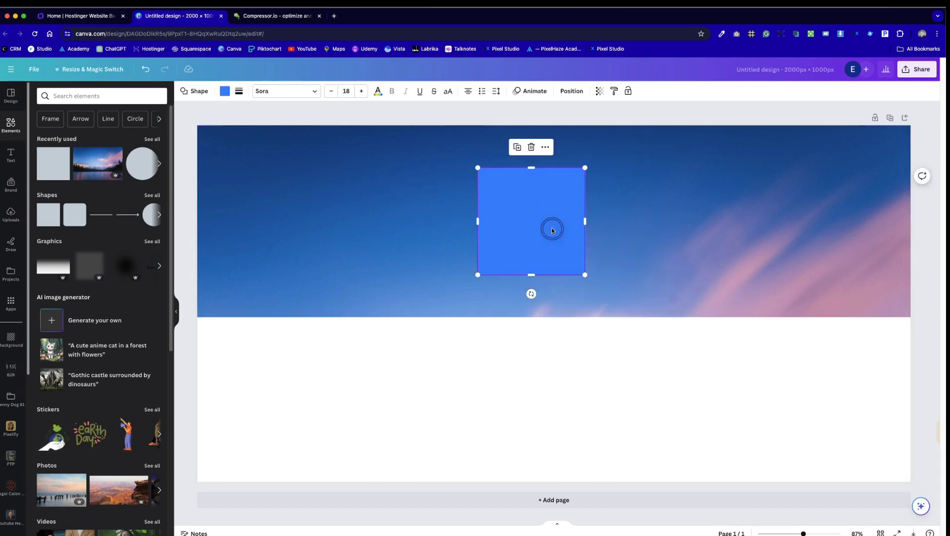
Step: Send the square behind the sky photo so that the photo hides it completely
right_click(555, 214)
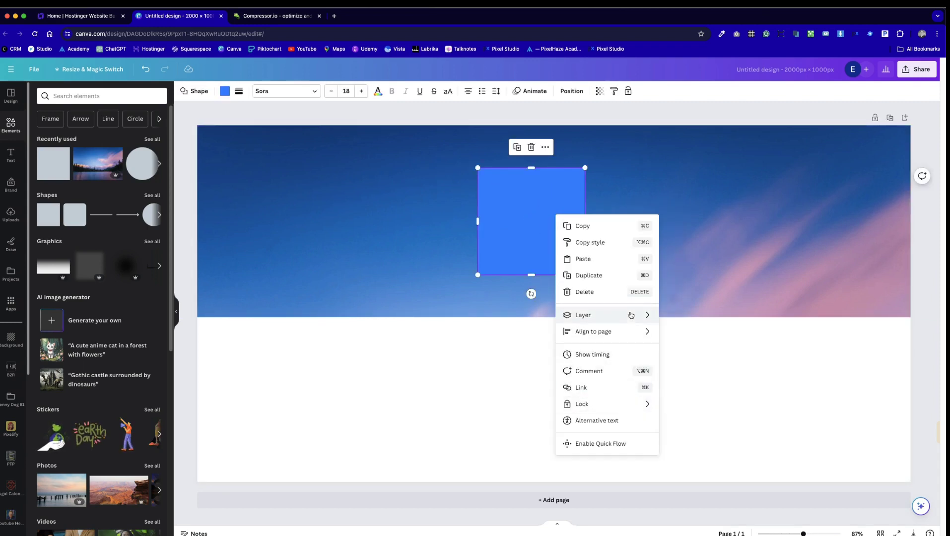
mouse_move(631, 315)
left_click(730, 367)
left_click(717, 385)
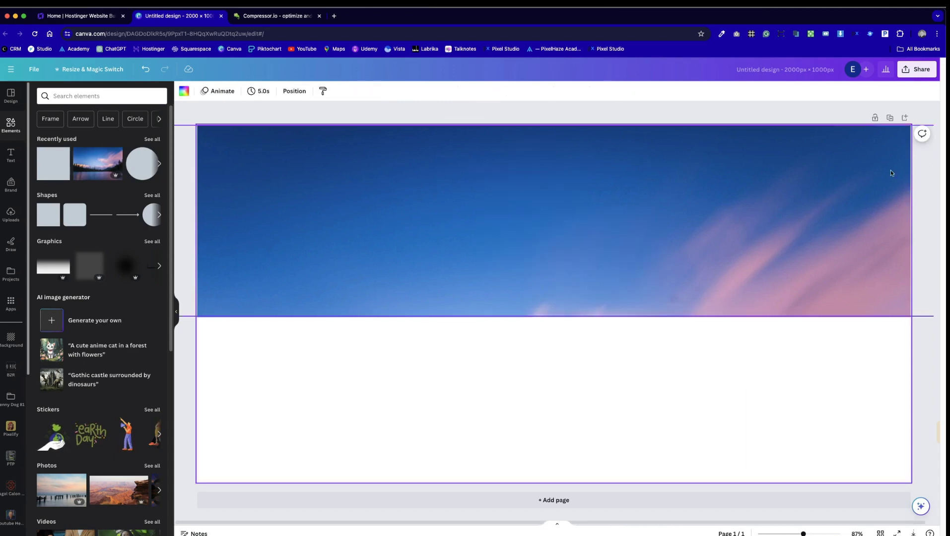
Step: Download the design again as a PNG, keeping the transparent background setting
left_click(927, 74)
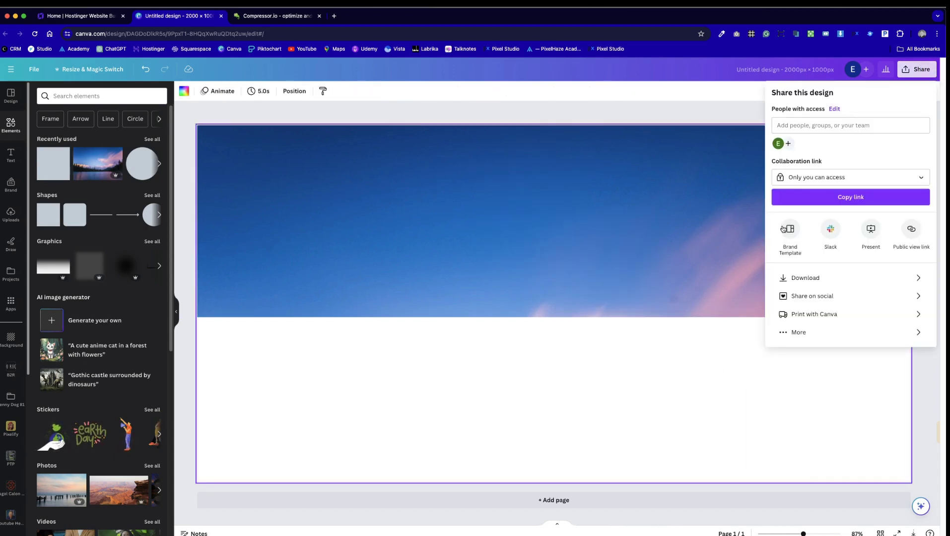
left_click(799, 278)
left_click(849, 223)
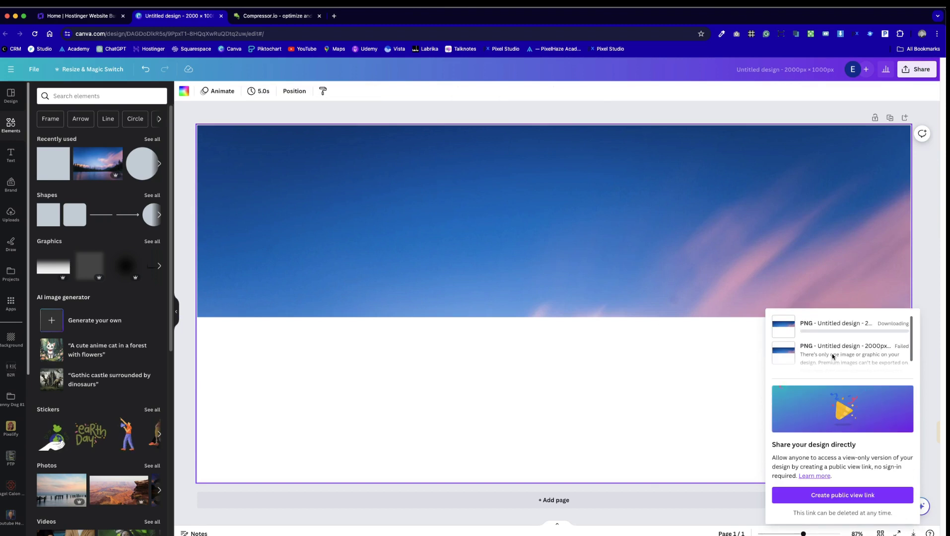
left_click(623, 380)
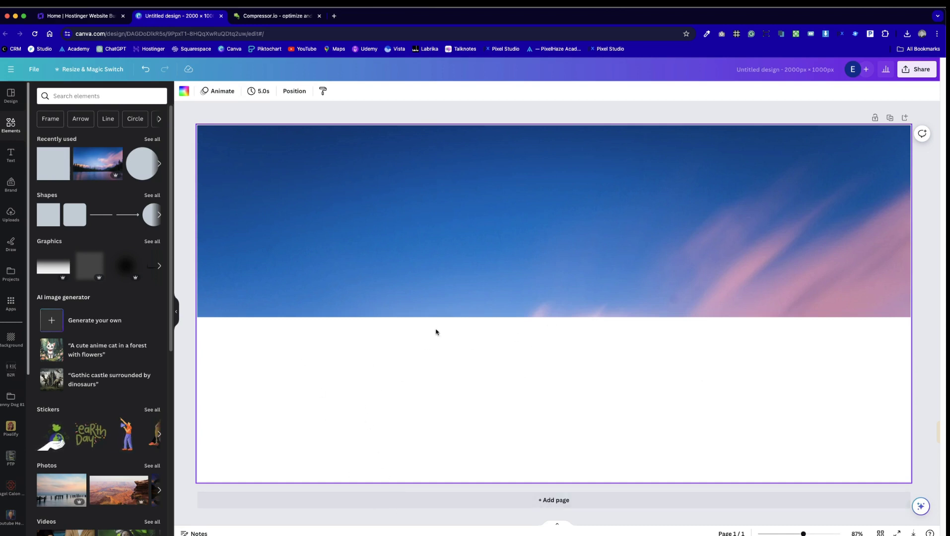
Step: Switch to Compressor.io, compress "Untitled design (8).png" from Downloads and download the compressed file
left_click(271, 17)
left_click(470, 371)
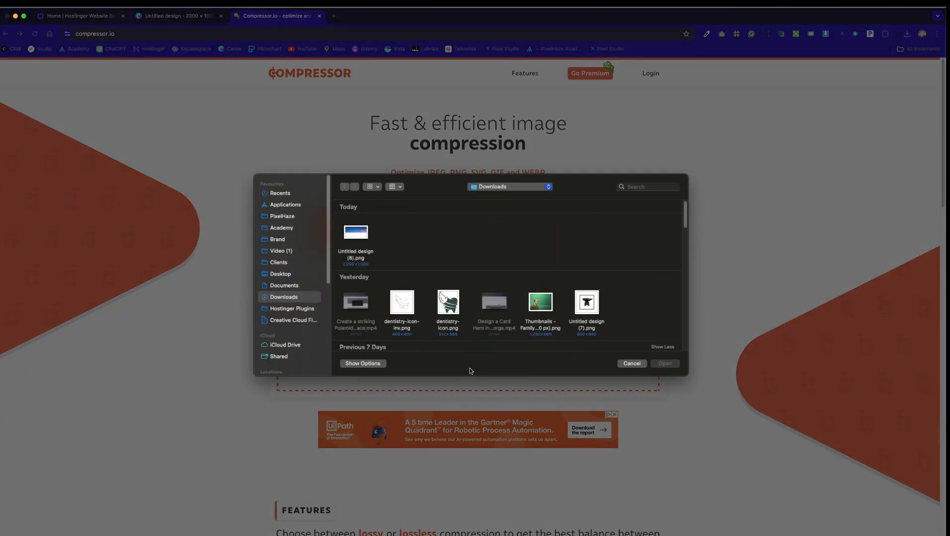
left_click(357, 230)
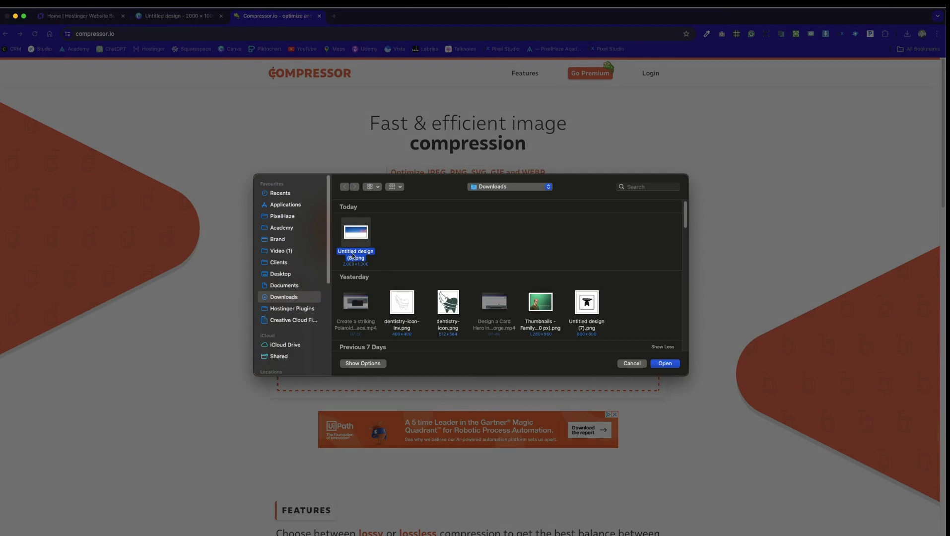
left_click(665, 364)
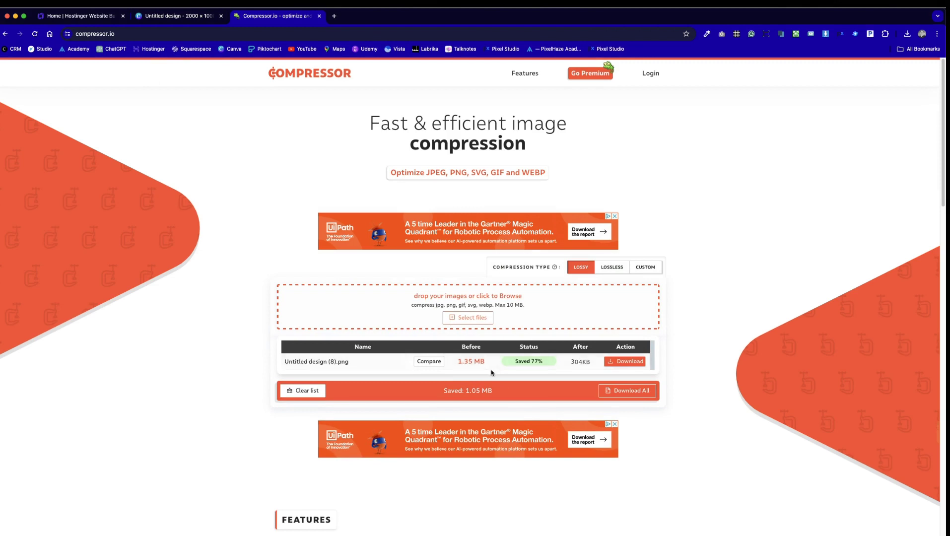
left_click(631, 364)
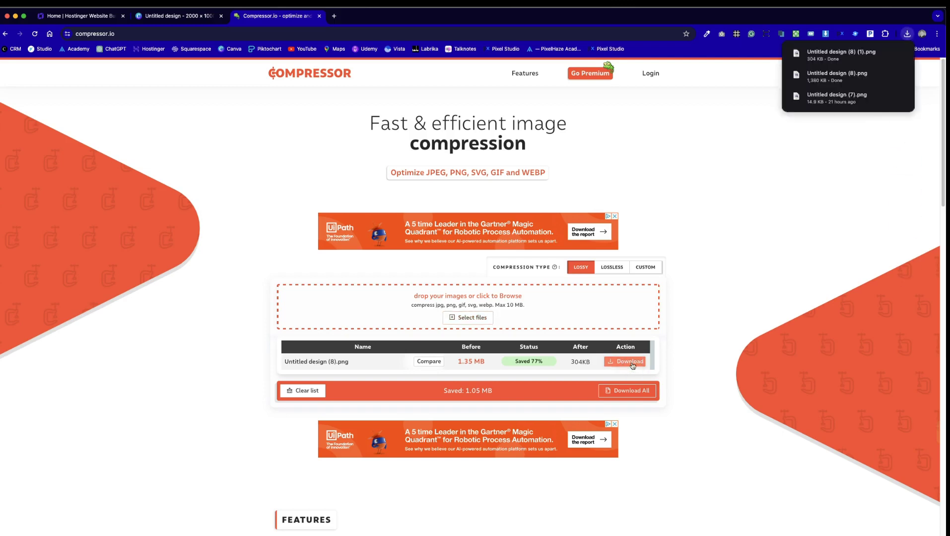
Step: Switch back to the Hostinger Website Builder, change the hero section's background type to image and open the media library
left_click(77, 16)
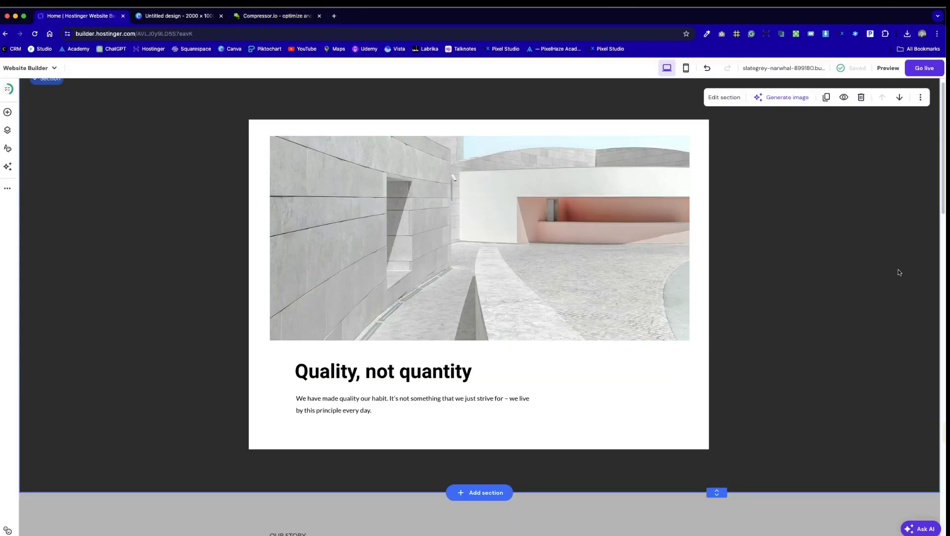
left_click(726, 98)
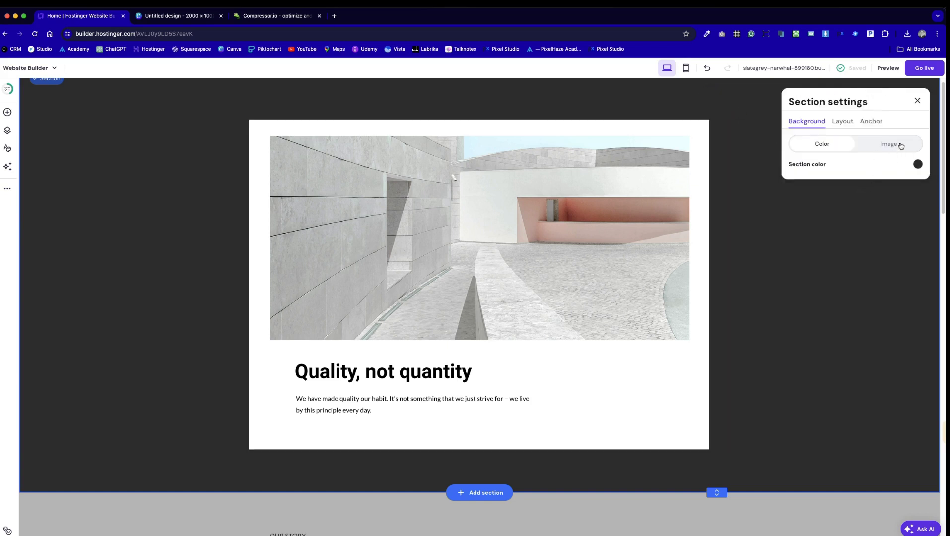
left_click(888, 145)
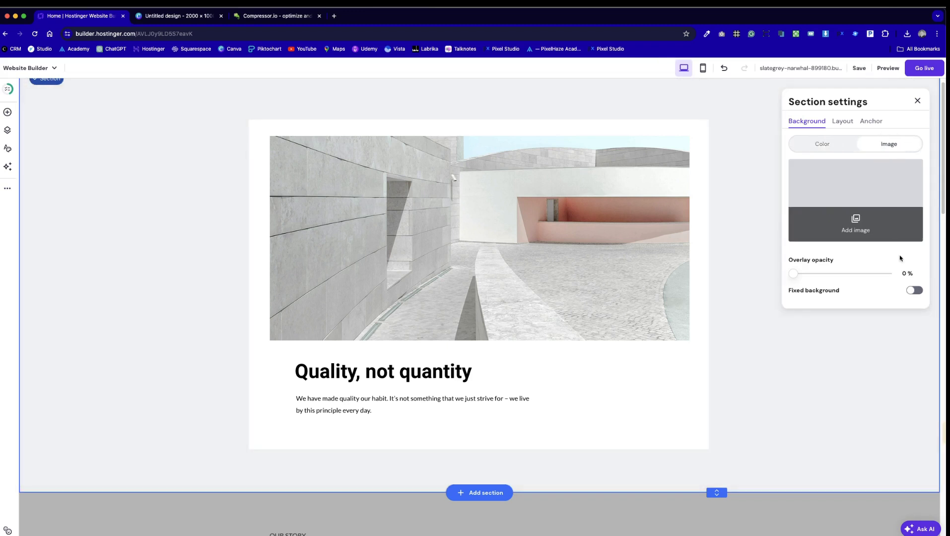
left_click(862, 200)
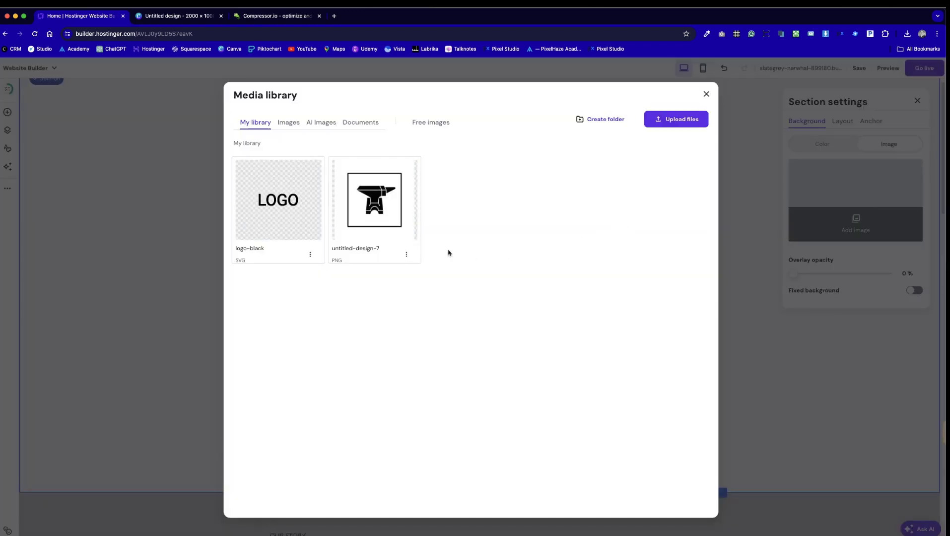
Step: Upload "Untitled design (8) (1).png" to the media library and use it as the hero section's background image
left_click(288, 123)
left_click(263, 123)
left_click(690, 120)
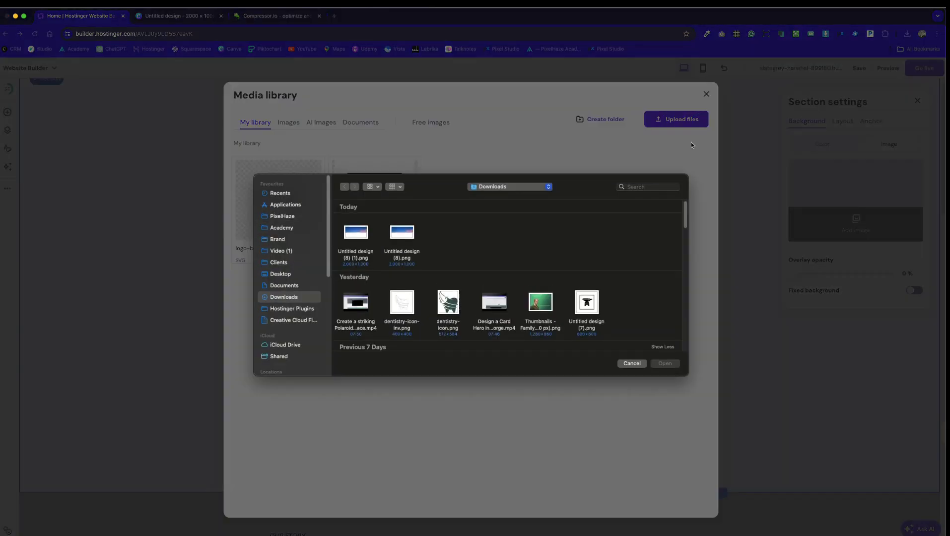
left_click(354, 232)
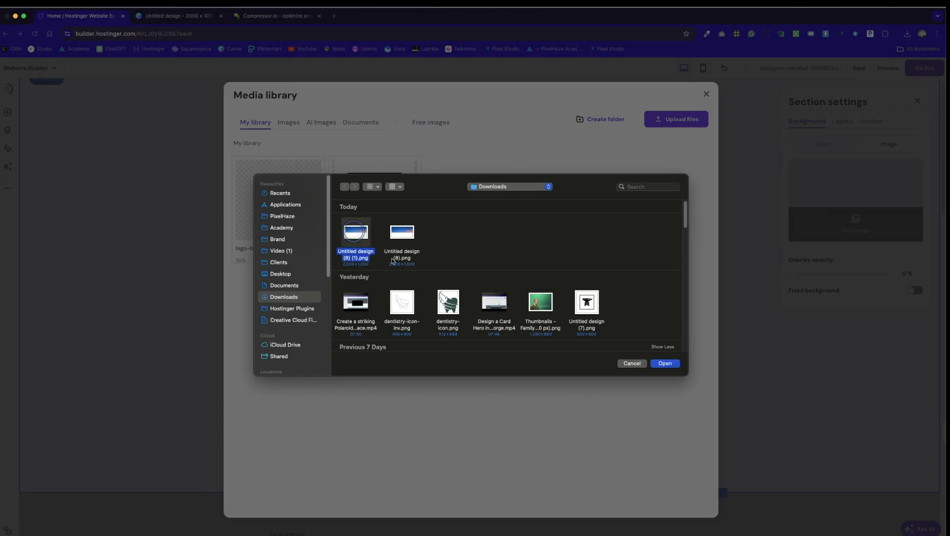
left_click(665, 363)
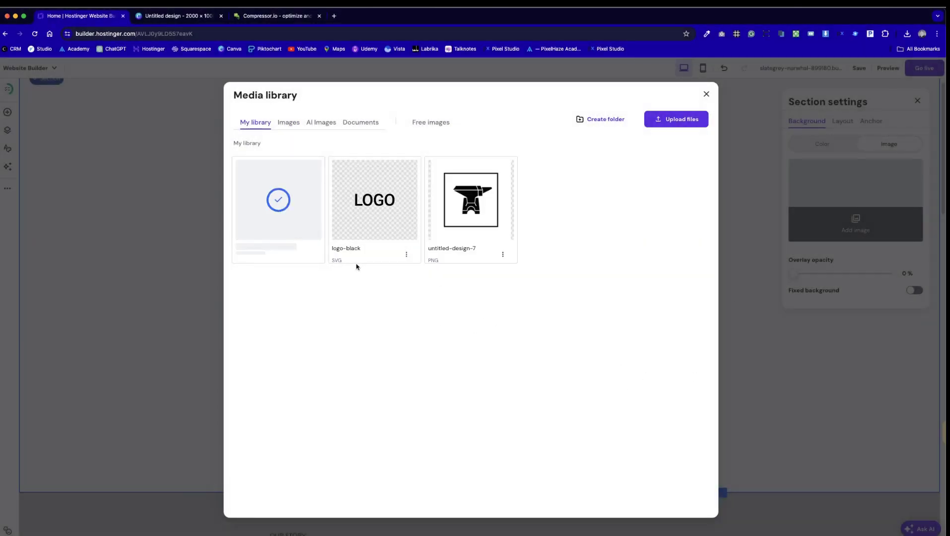
mouse_move(261, 211)
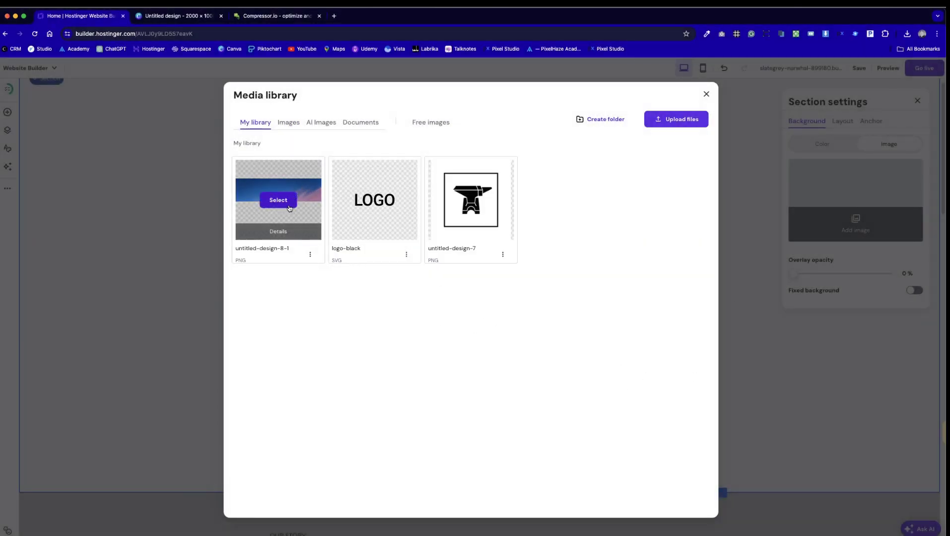
left_click(268, 202)
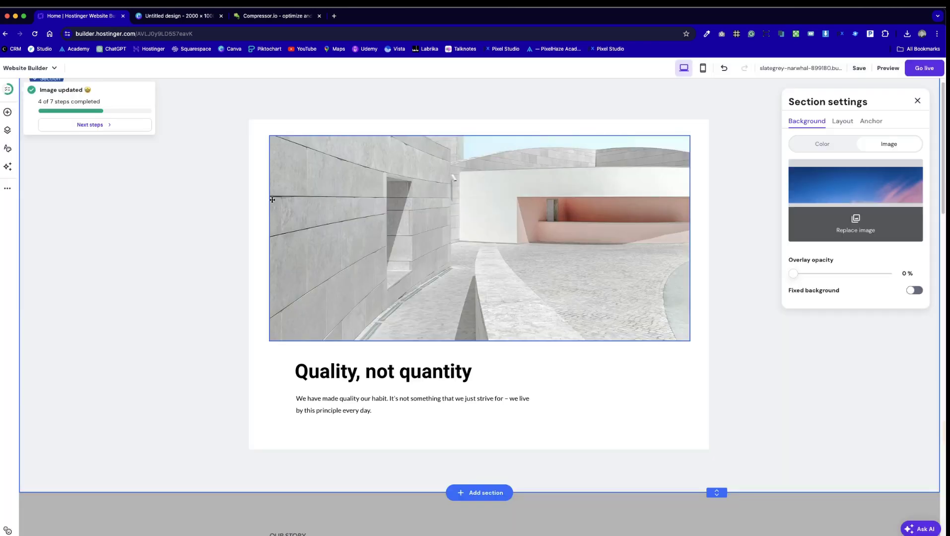
Step: Close the section settings and check how the sky background sits behind the white card
left_click(808, 405)
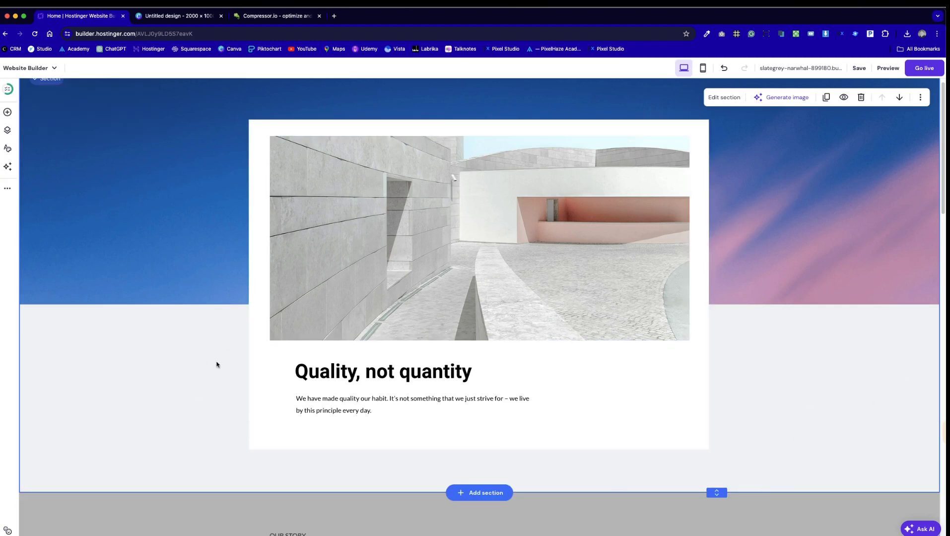
scroll(215, 392, "down", 2)
scroll(212, 407, "up", 5)
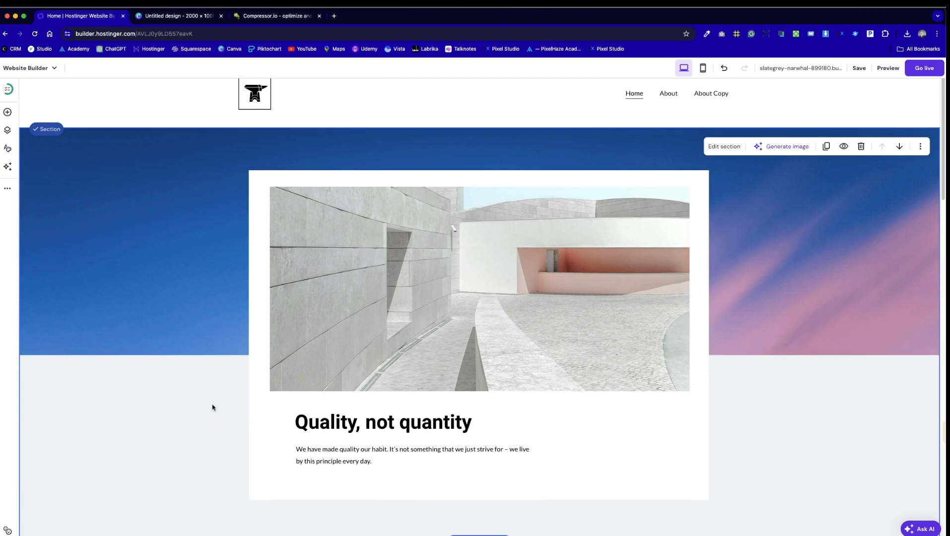
Step: Try the fixed background option on the hero section while scrolling the page, and switch it off again
left_click(736, 148)
scroll(878, 325, "down", 2)
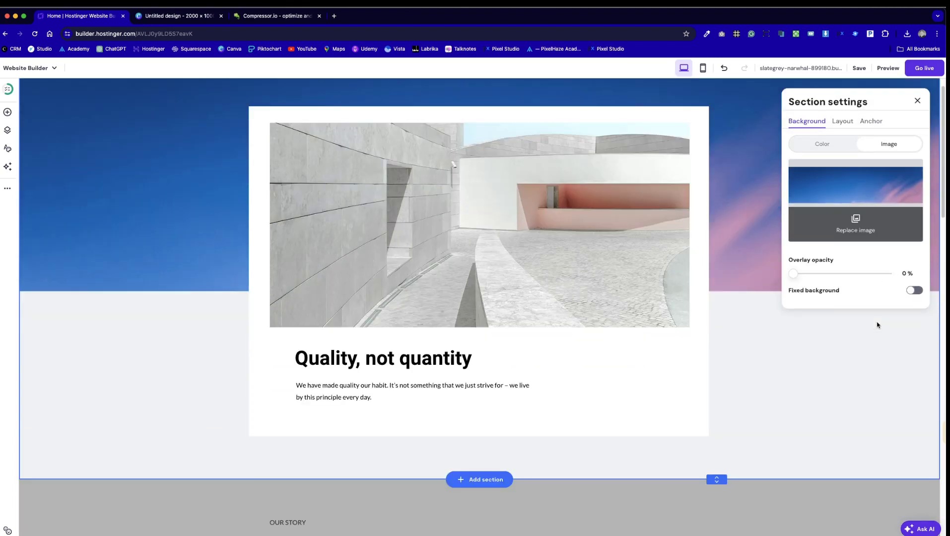
mouse_move(793, 273)
left_mouse_down()
mouse_move(872, 275)
mouse_move(789, 278)
left_mouse_up()
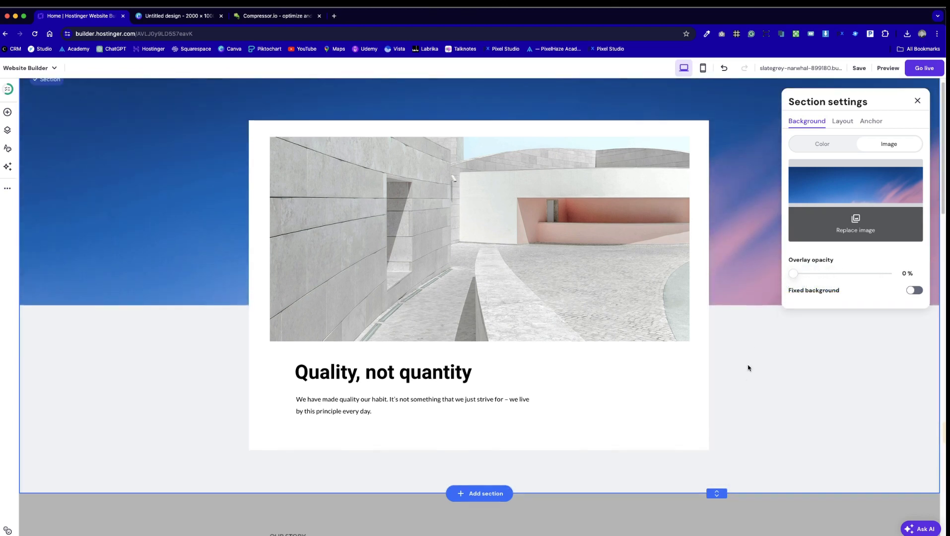
left_click(914, 290)
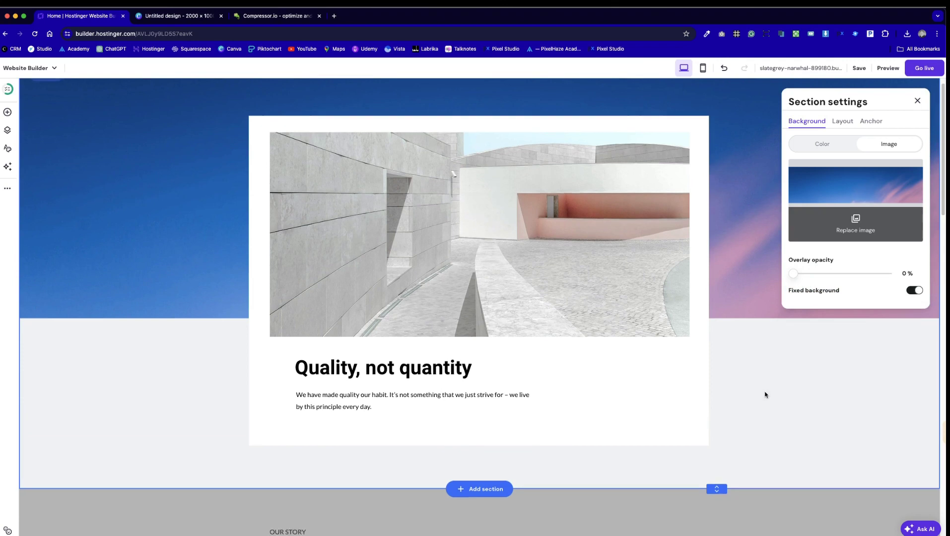
scroll(766, 395, "down", 5)
scroll(764, 394, "up", 7)
scroll(765, 394, "down", 2)
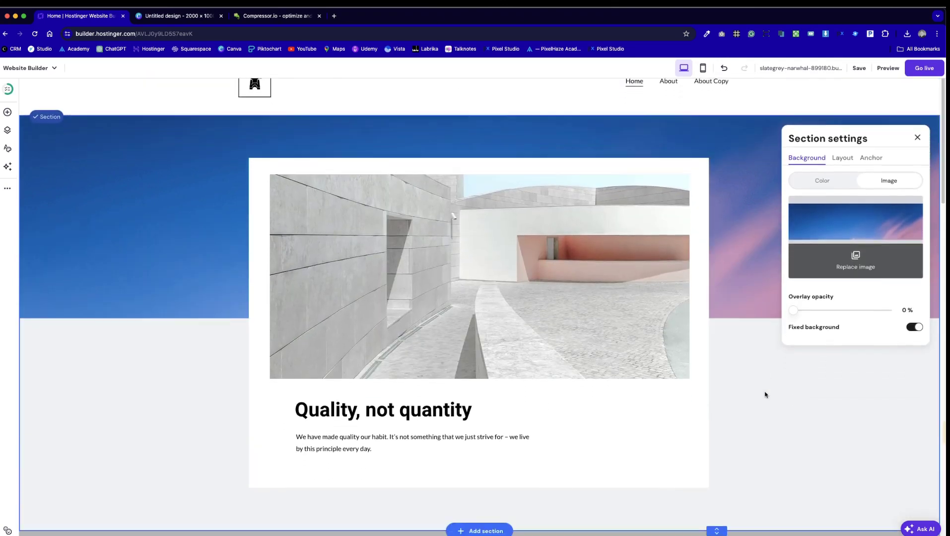
scroll(764, 394, "down", 4)
scroll(765, 395, "up", 5)
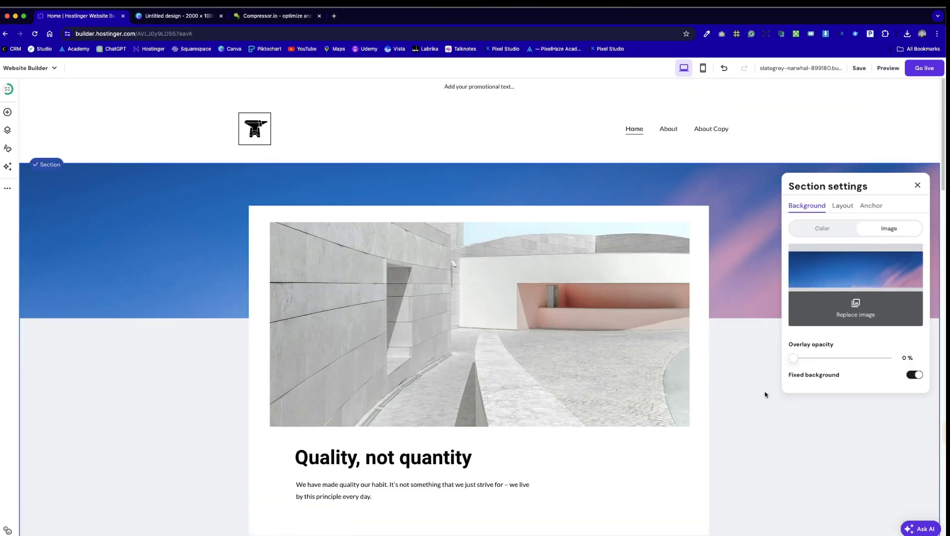
left_click(919, 378)
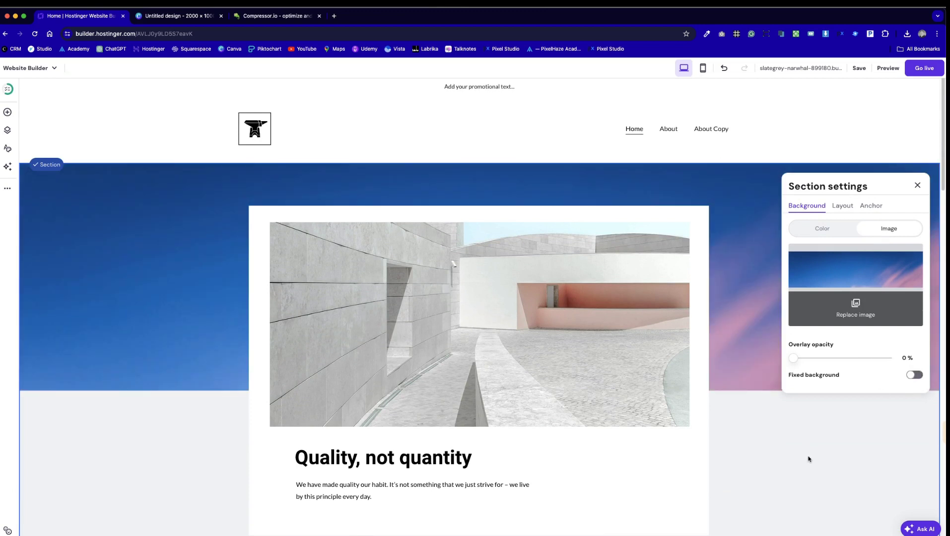
left_click(807, 456)
Step: Replace the card's image with the free "landscape" search photo of a river and pine trees beneath misty mountains
double_click(563, 300)
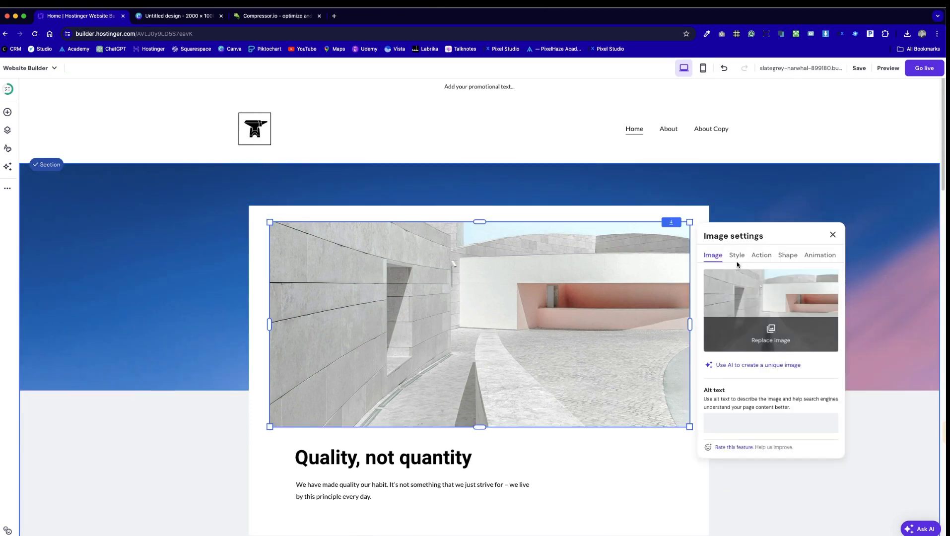
left_click(771, 332)
left_click(298, 125)
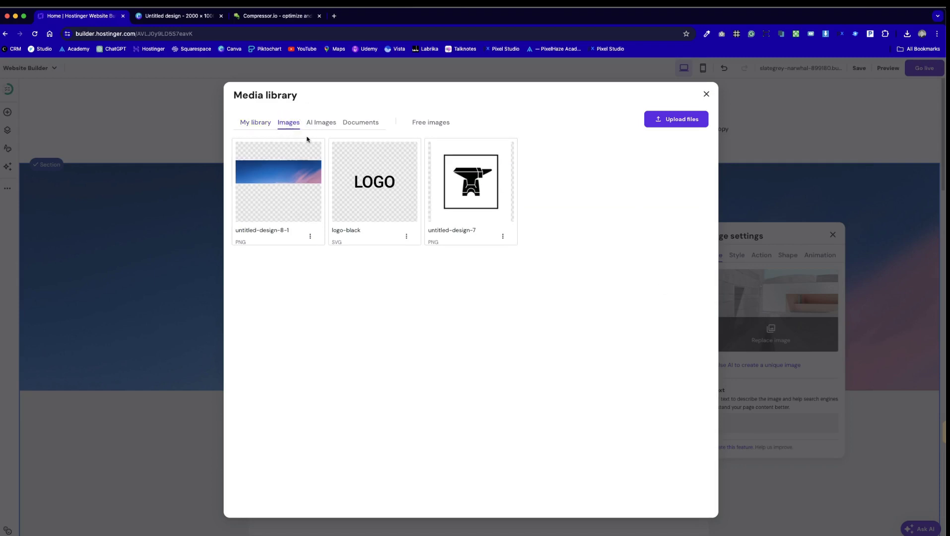
left_click(417, 122)
left_click(339, 150)
type("landscape")
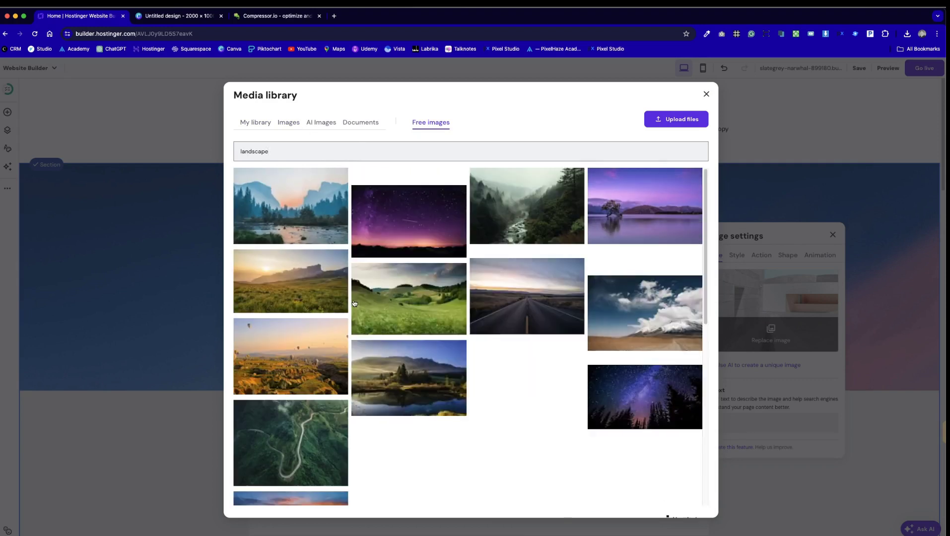
left_click(302, 205)
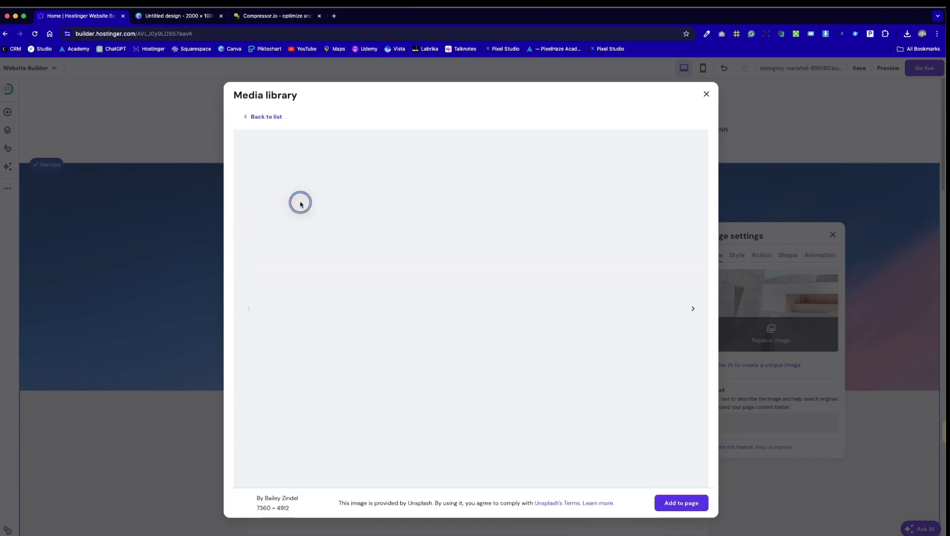
left_click(681, 502)
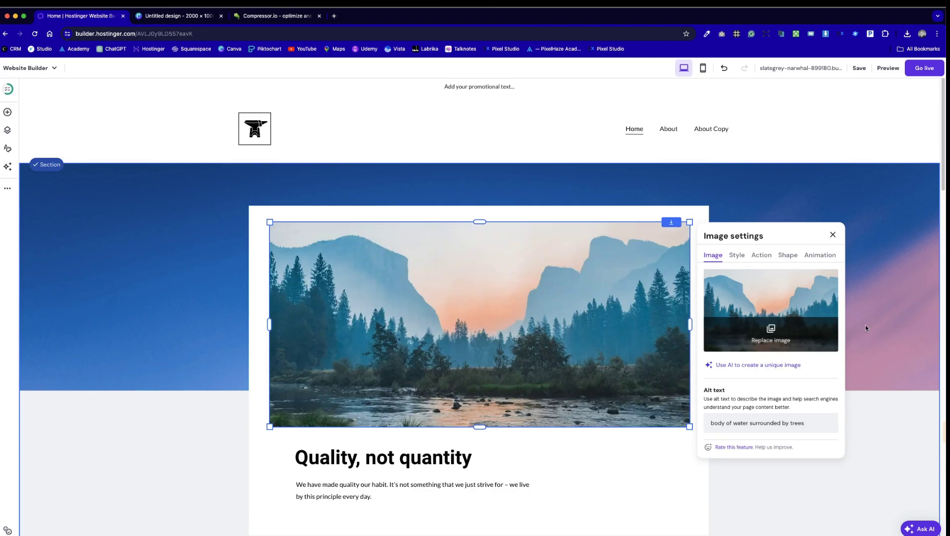
left_click(201, 455)
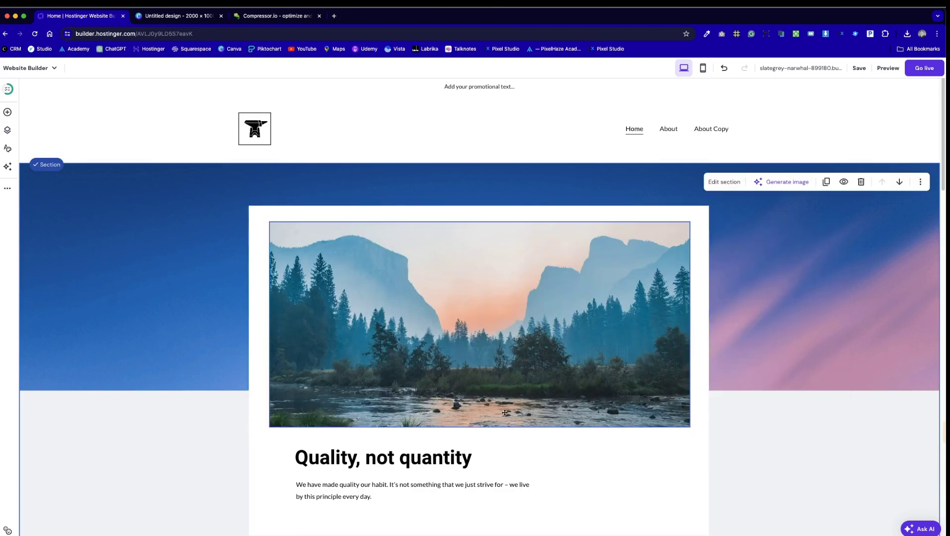
Step: Move the landscape image slightly down inside the white card, keeping it centred horizontally
scroll(519, 394, "down", 4)
scroll(520, 377, "up", 2)
left_click_drag(500, 216, 502, 223)
scroll(617, 256, "up", 2)
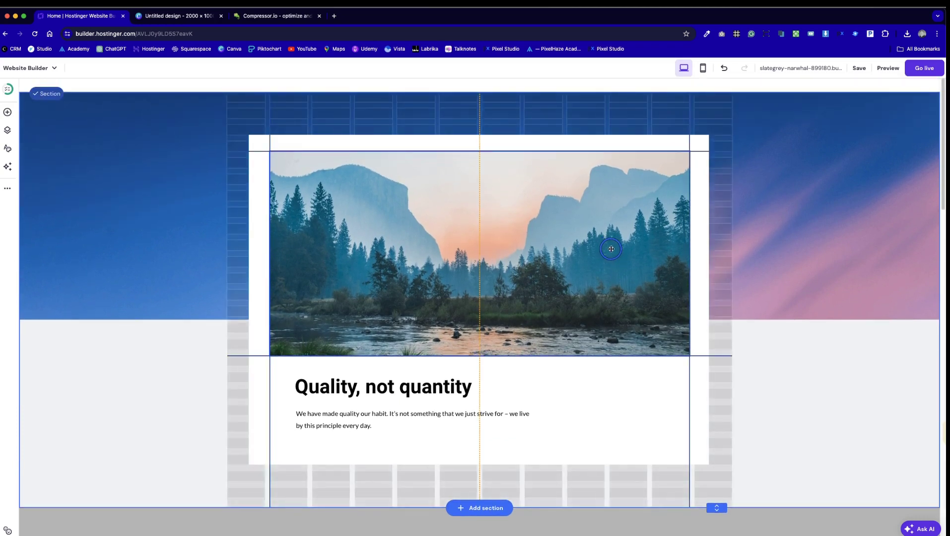
left_click(797, 345)
left_click_drag(432, 212, 434, 207)
left_click(801, 374)
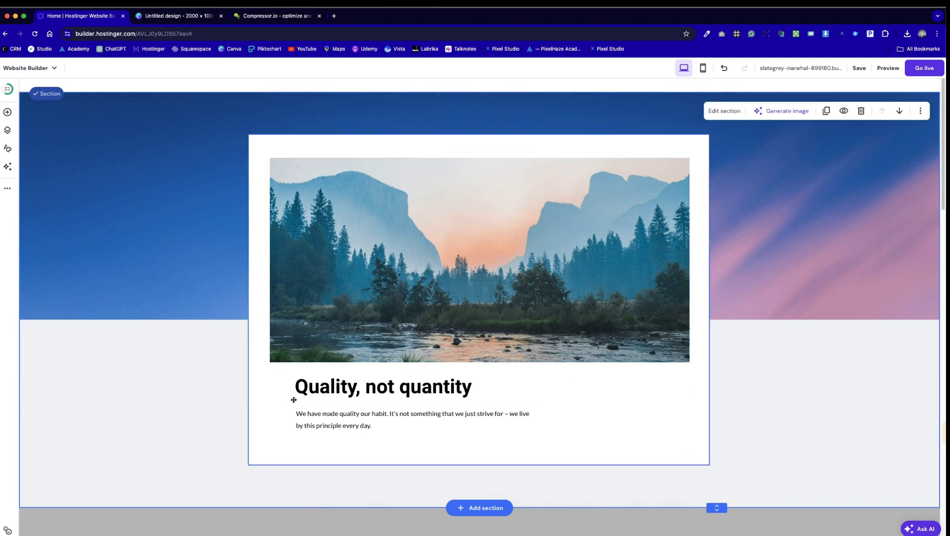
Step: Align the "Quality, not quantity" heading and its paragraph with the image's left edge, slightly lower in the card
left_click_drag(352, 428, 324, 430)
left_click_drag(454, 386, 432, 390)
left_click(28, 394)
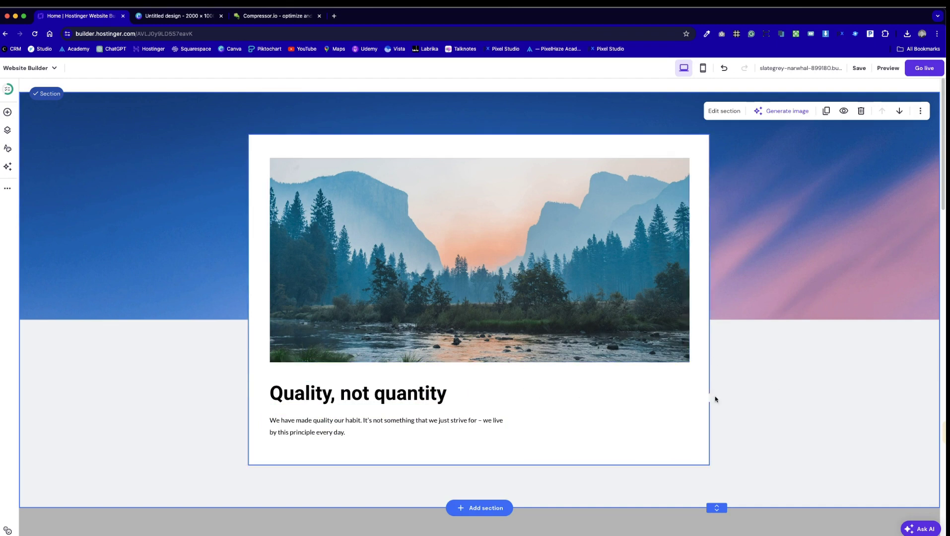
Step: Review the hero section's desktop layout and save the website
scroll(767, 389, "down", 2)
scroll(765, 387, "up", 3)
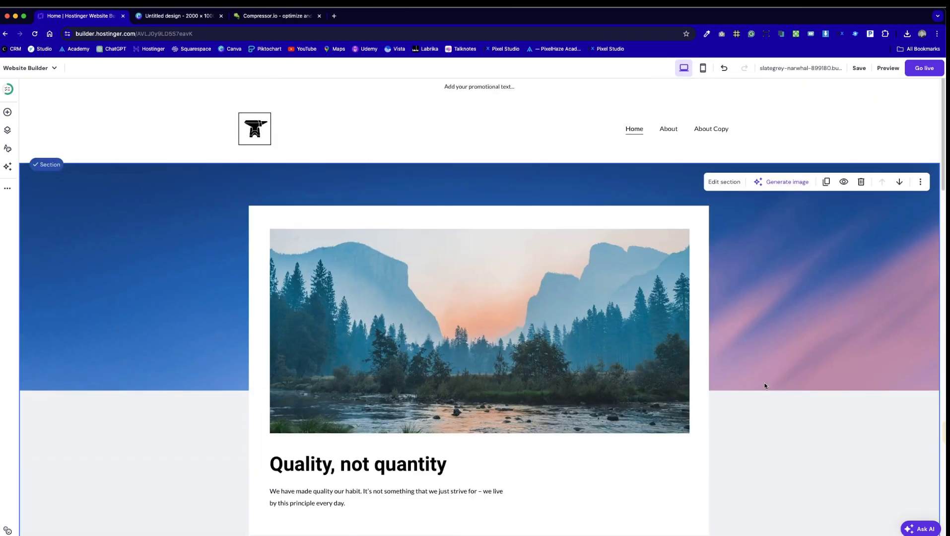
scroll(771, 361, "down", 4)
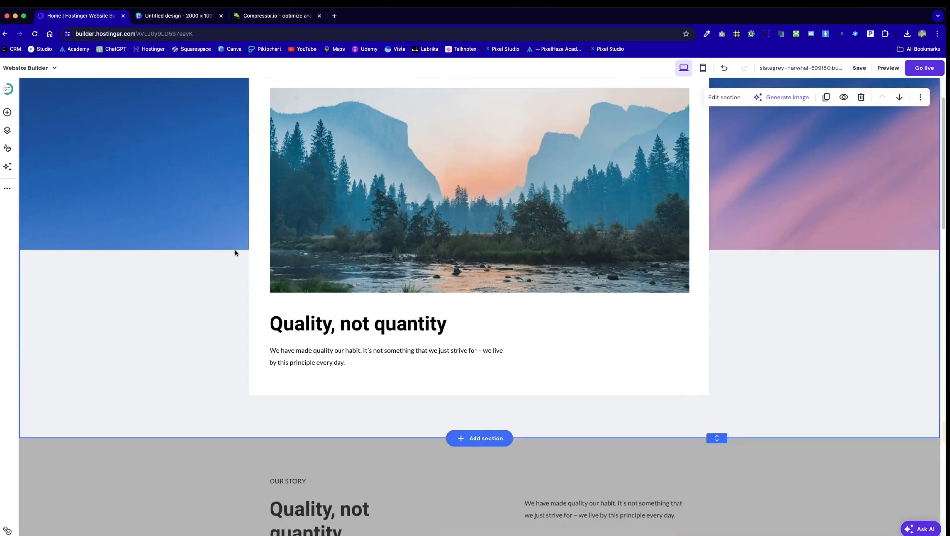
scroll(233, 269, "up", 1)
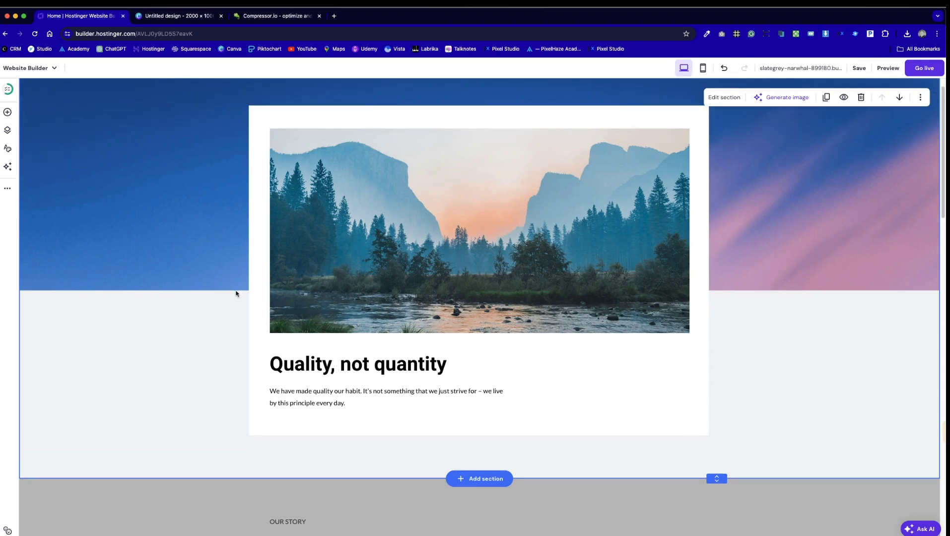
scroll(736, 338, "up", 3)
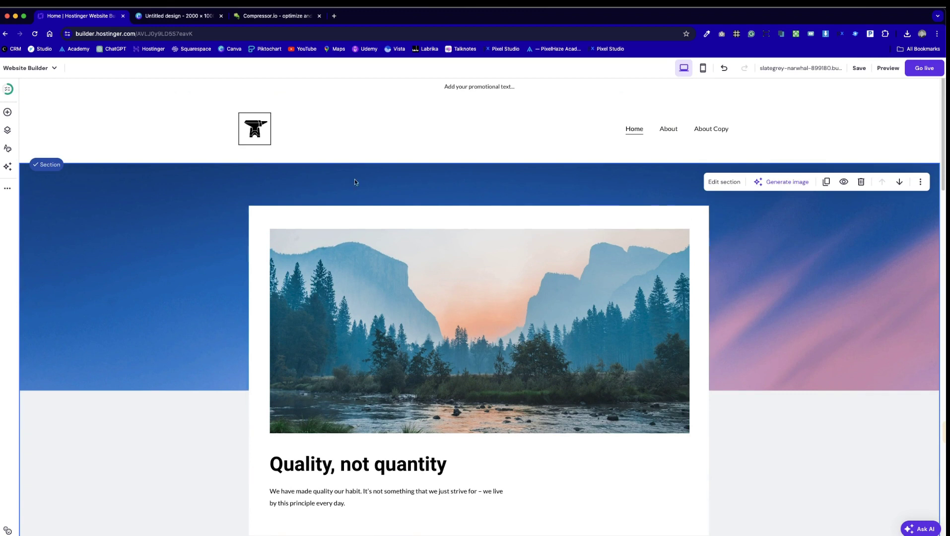
left_click(859, 68)
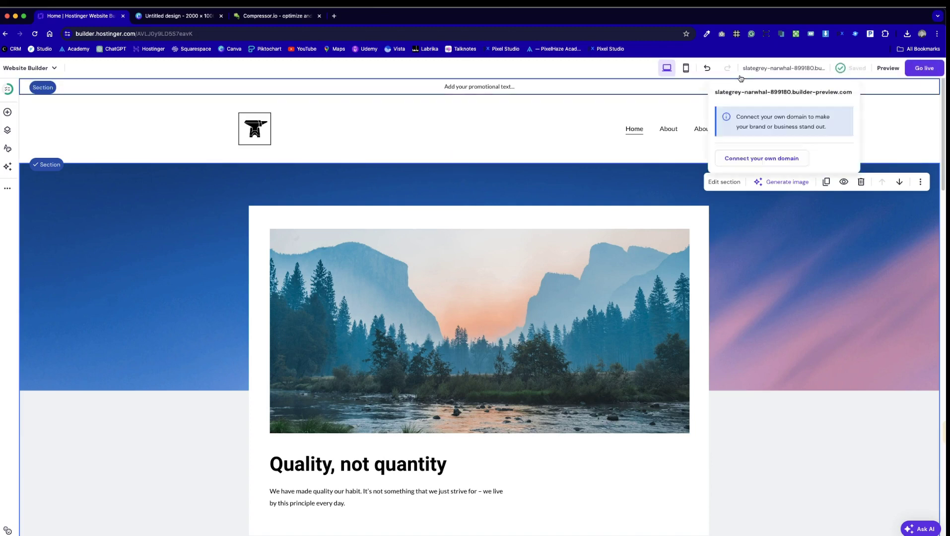
Step: Switch to the mobile layout, lengthen the hero section and place the white card behind the landscape image
left_click(686, 67)
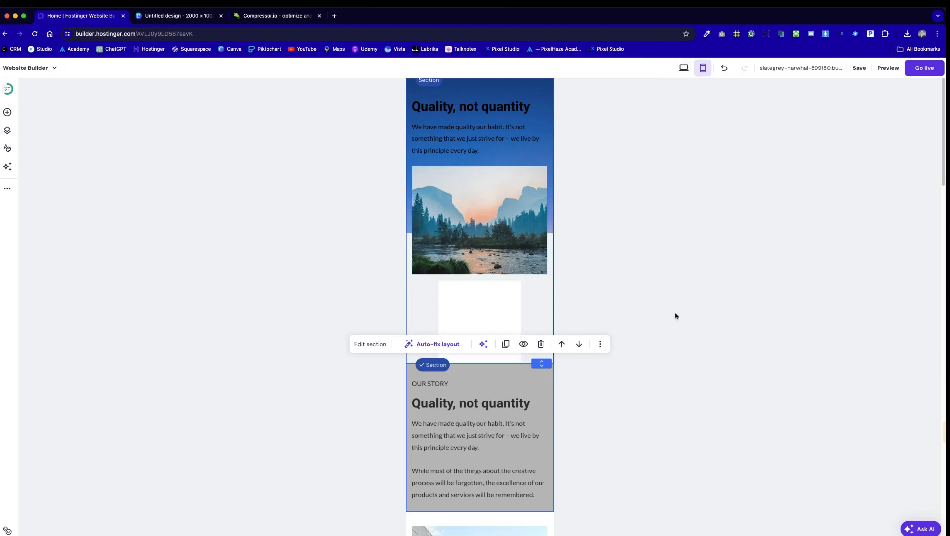
scroll(700, 314, "up", 1)
left_click_drag(487, 357, 450, 334)
left_click_drag(537, 374, 541, 413)
left_click_drag(467, 358, 409, 327)
Step: Shrink the landscape image slightly from its top-left corner and move it down, clear of the white card
left_click(482, 311)
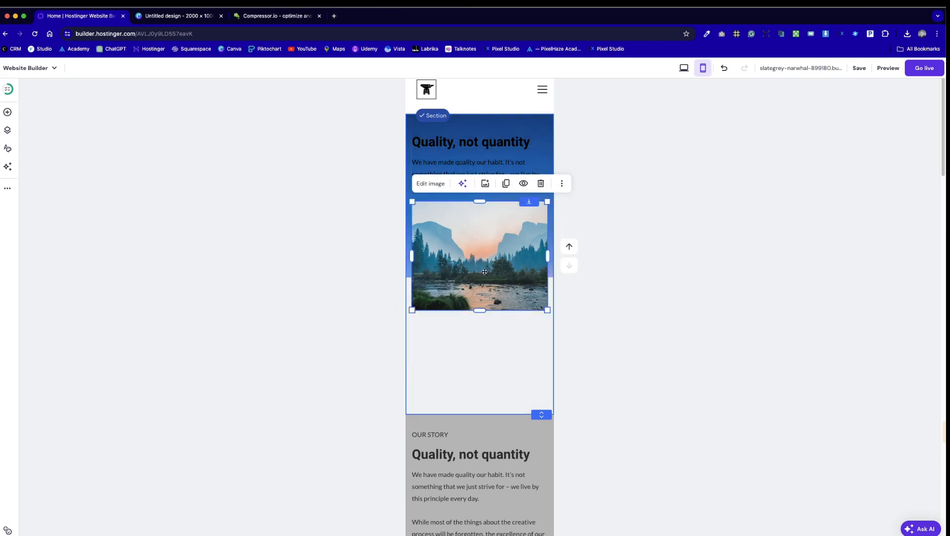
left_click_drag(413, 200, 422, 215)
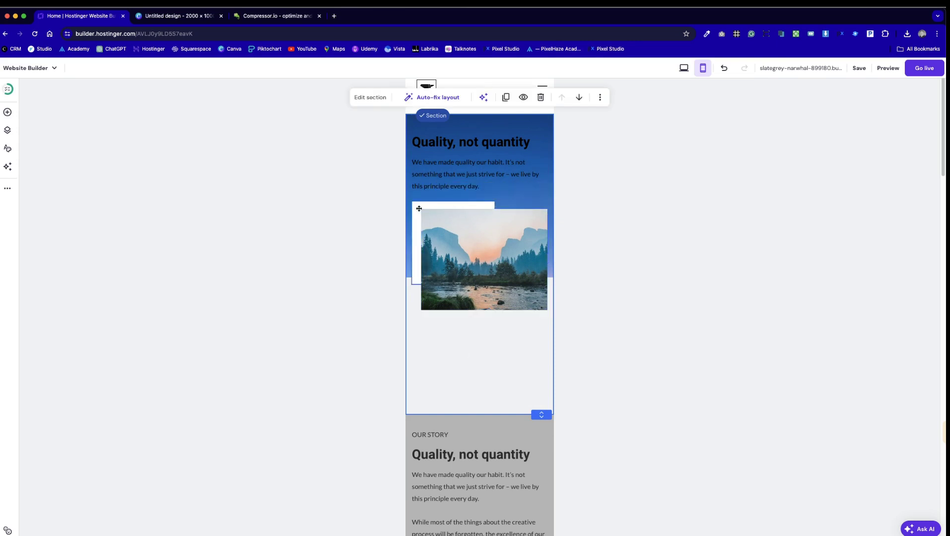
left_click(418, 235)
left_click_drag(452, 261, 457, 347)
Step: Stretch the white card to the content width and nearly to the section's bottom, with the landscape image inset at its top
left_click(456, 280)
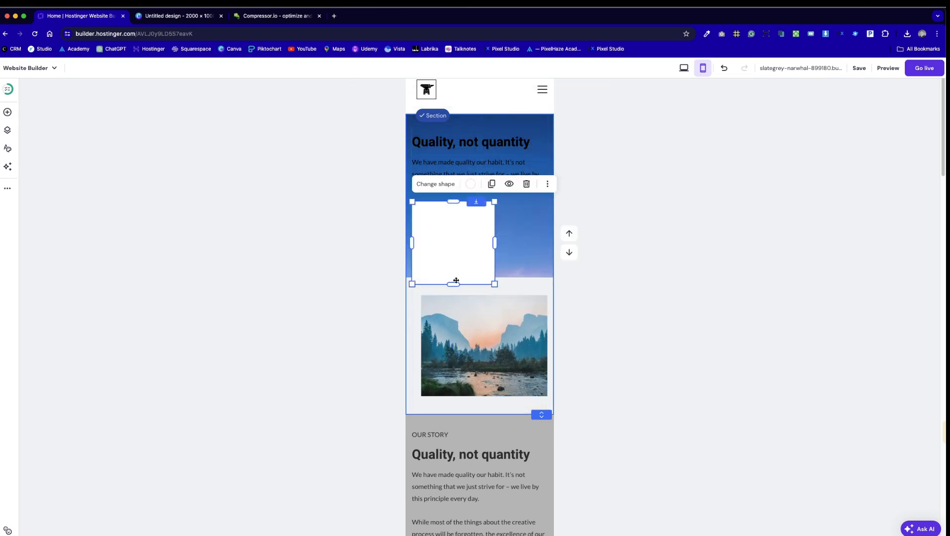
left_click(516, 375)
left_click_drag(517, 377, 512, 292)
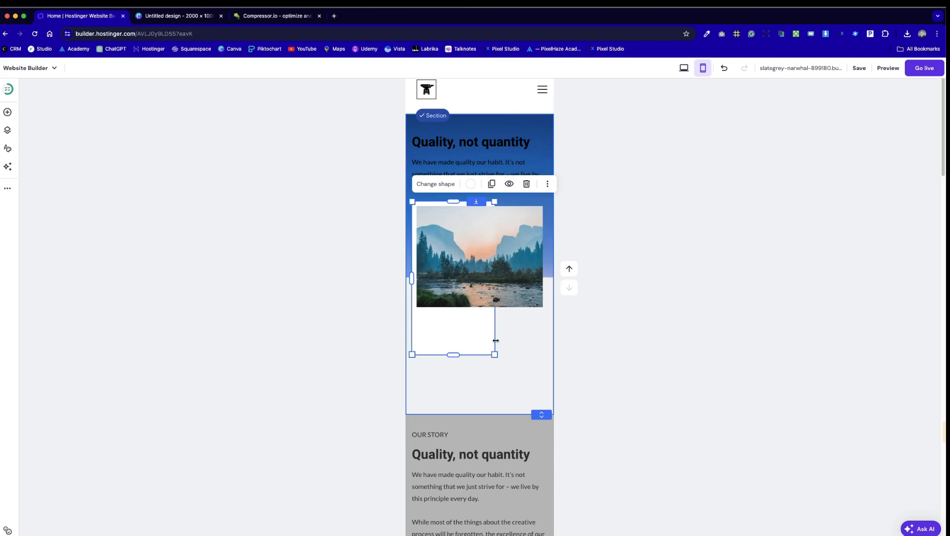
left_click_drag(497, 333, 550, 329)
left_click_drag(477, 354, 471, 395)
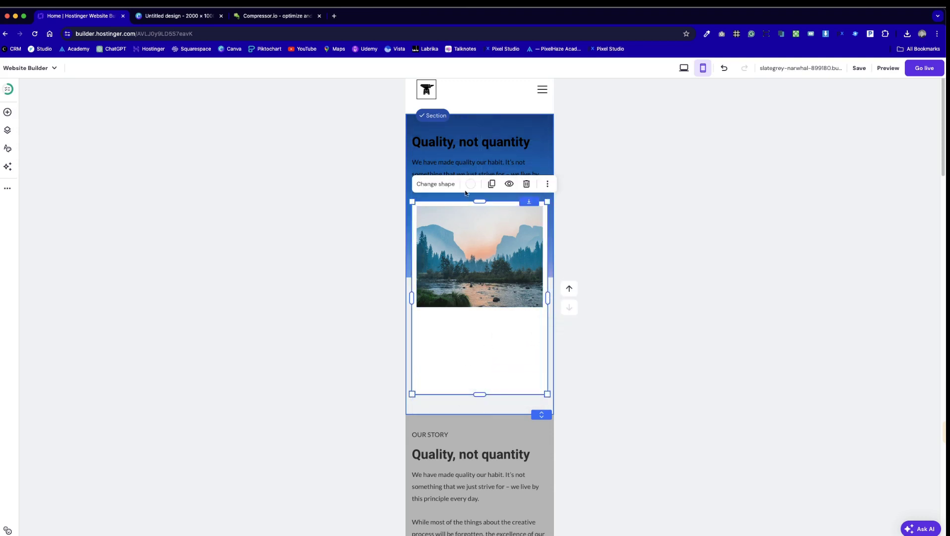
Step: Move the "Quality, not quantity" heading below the image on the white card and narrow it from both sides
left_click_drag(447, 142, 487, 320)
left_click_drag(410, 322, 426, 322)
left_click(465, 328)
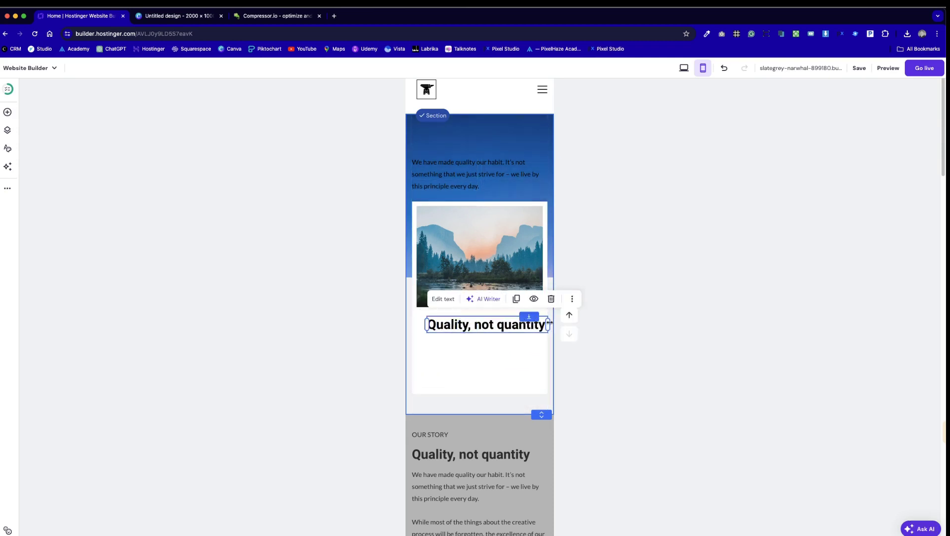
left_click_drag(549, 321, 537, 322)
Step: Place the paragraph below the heading on the white card and narrow it to match the heading's margins
left_click(494, 371)
left_click(467, 164)
left_click_drag(467, 163, 526, 365)
left_click_drag(410, 371, 426, 367)
left_click_drag(548, 377, 535, 375)
Step: Lengthen the white card downward to the hero section's lower edge so it encloses the paragraph
left_click(487, 393)
left_click_drag(487, 393, 480, 409)
left_click(502, 445)
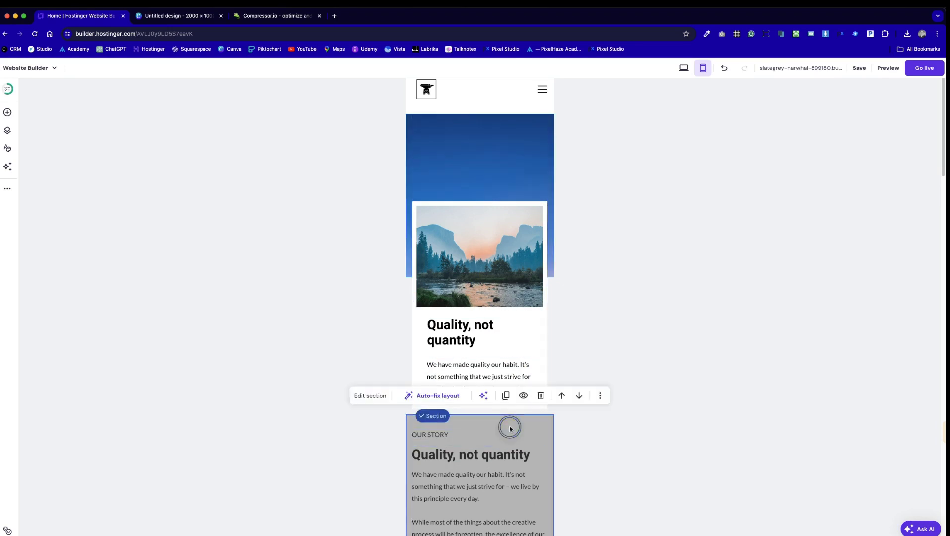
Step: Save the website and preview the hero section's mobile layout
left_click(859, 68)
left_click(888, 69)
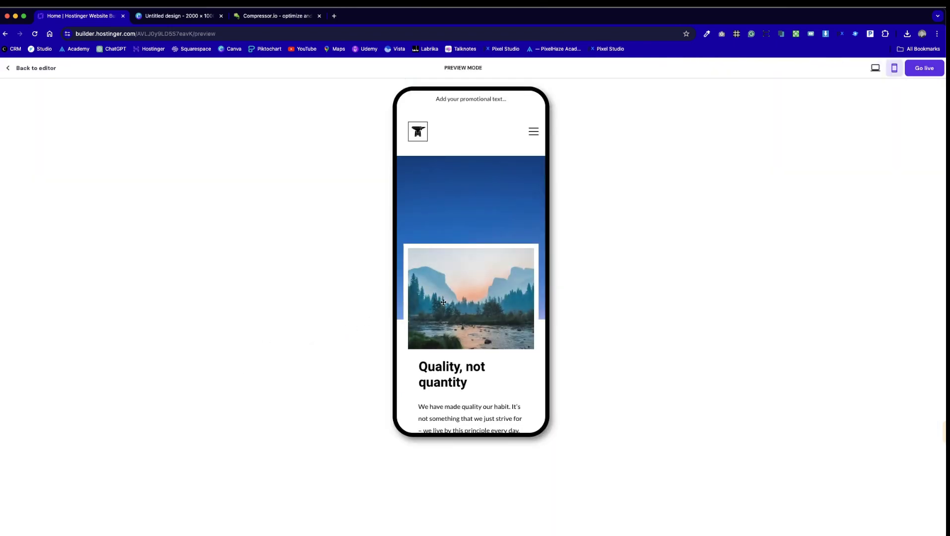
scroll(491, 331, "down", 10)
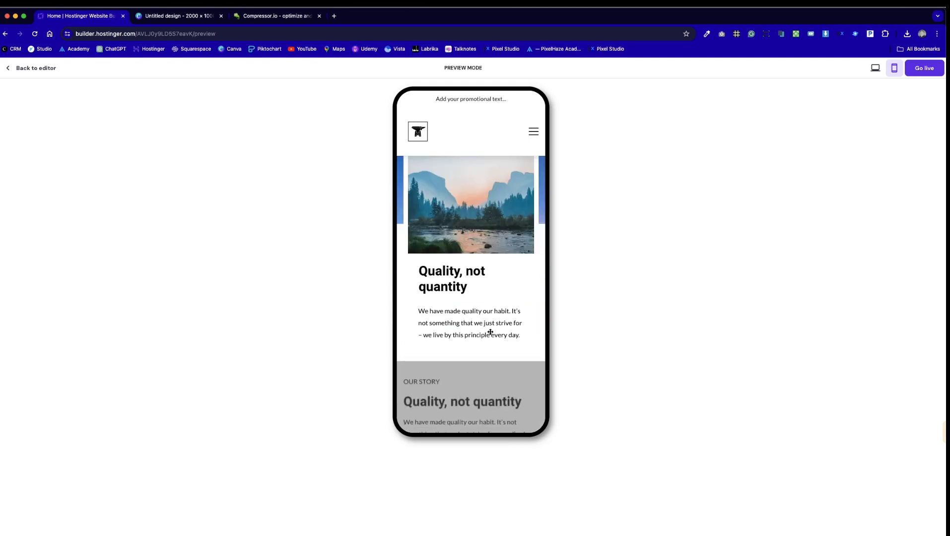
scroll(490, 331, "up", 10)
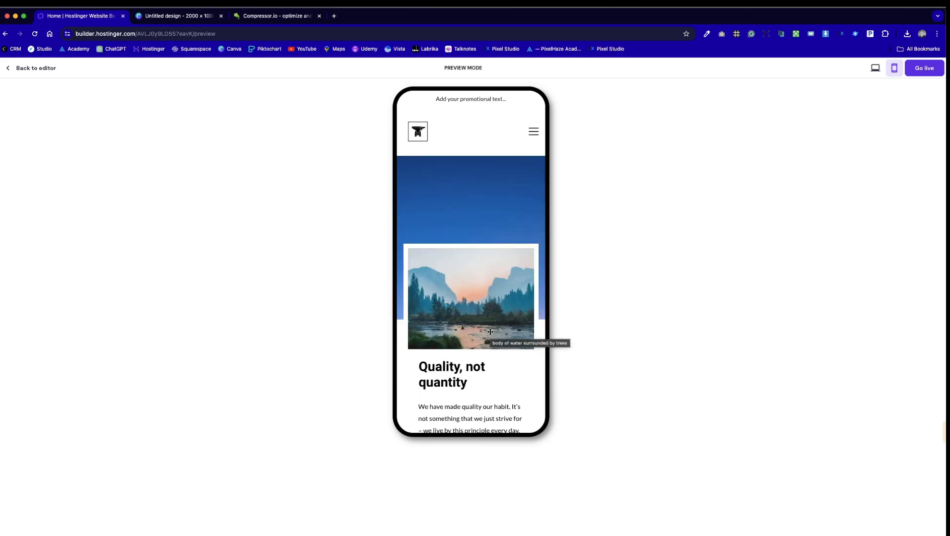